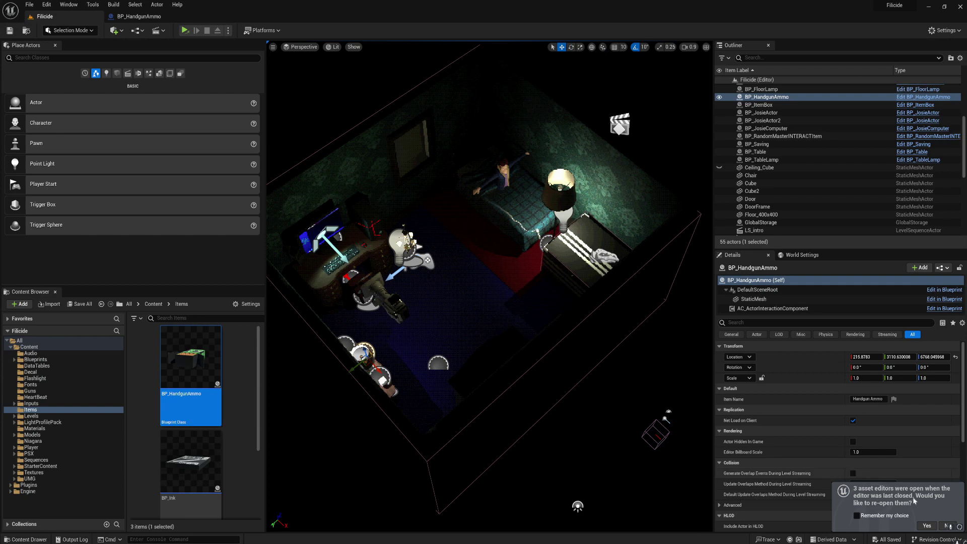
Decline reopening the previous asset editors and look over the bedroom scene, checking the character on the bed and the LS_intro sequence
{"action": "left_click", "coordinate": [946, 525]}
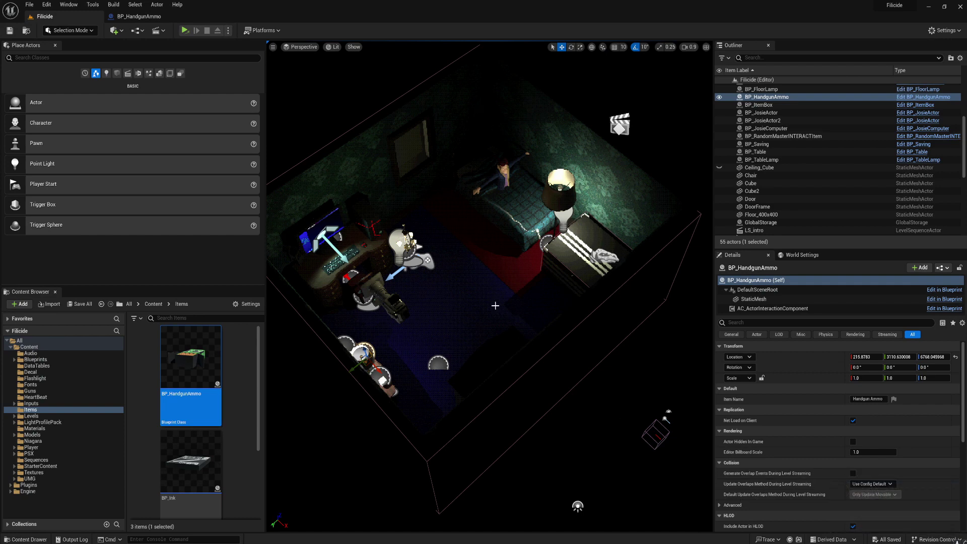
{"action": "right_click_drag", "start_coordinate": [483, 245], "coordinate": [472, 288]}
{"action": "scroll", "coordinate": [504, 236], "scroll_direction": "up", "scroll_amount": 3}
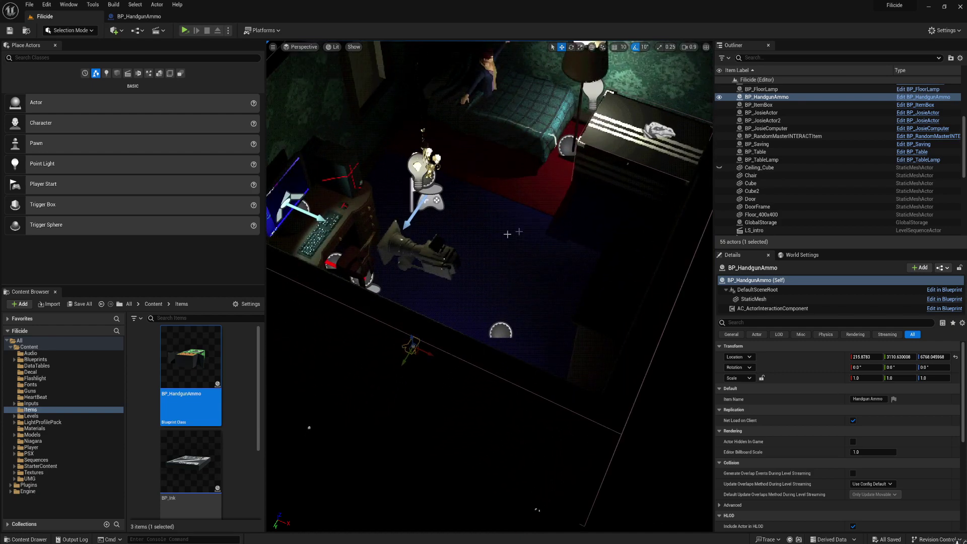
{"action": "right_click_drag", "start_coordinate": [513, 233], "coordinate": [537, 240]}
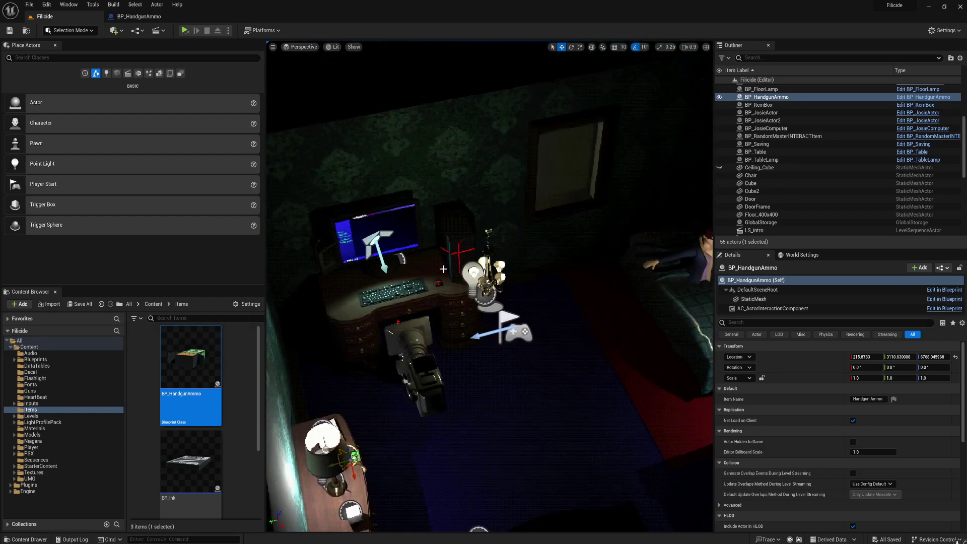
{"action": "right_click_drag", "start_coordinate": [443, 269], "coordinate": [421, 263]}
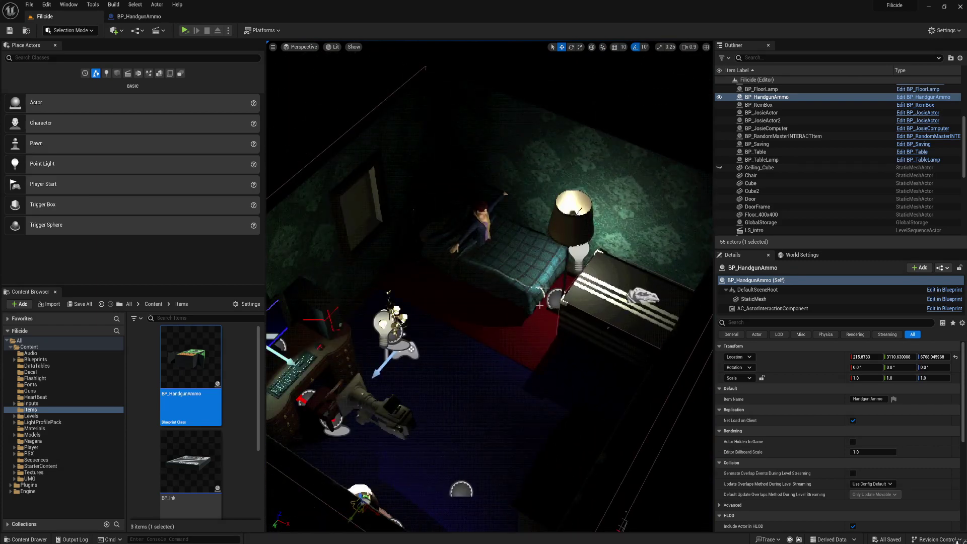
{"action": "right_click_drag", "start_coordinate": [511, 275], "coordinate": [499, 263]}
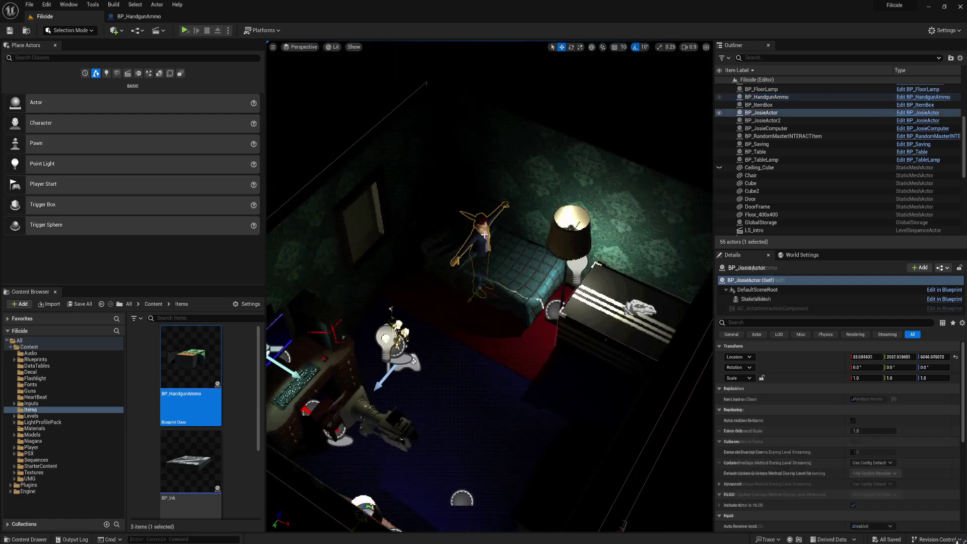
{"action": "left_click", "coordinate": [484, 239]}
{"action": "scroll", "coordinate": [504, 217], "scroll_direction": "down", "scroll_amount": 5}
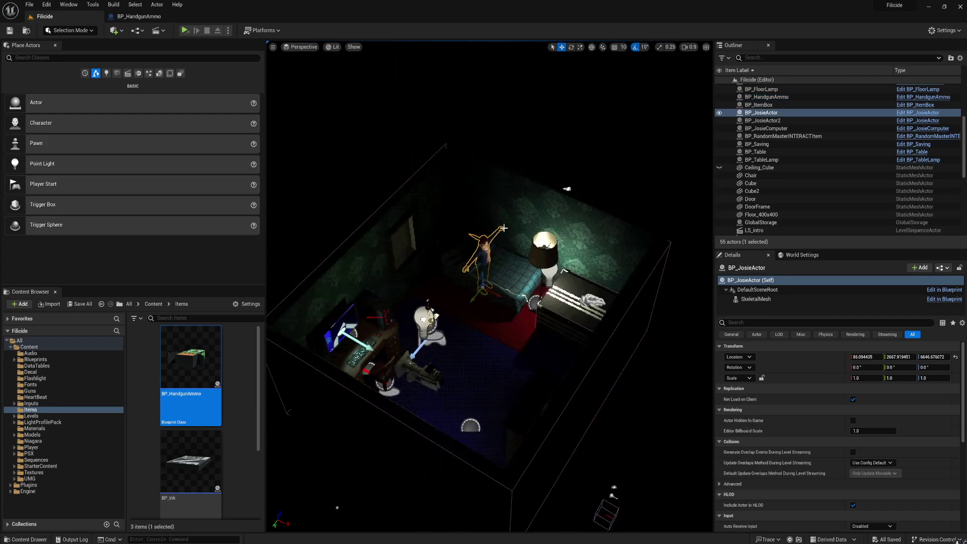
{"action": "left_click", "coordinate": [564, 192]}
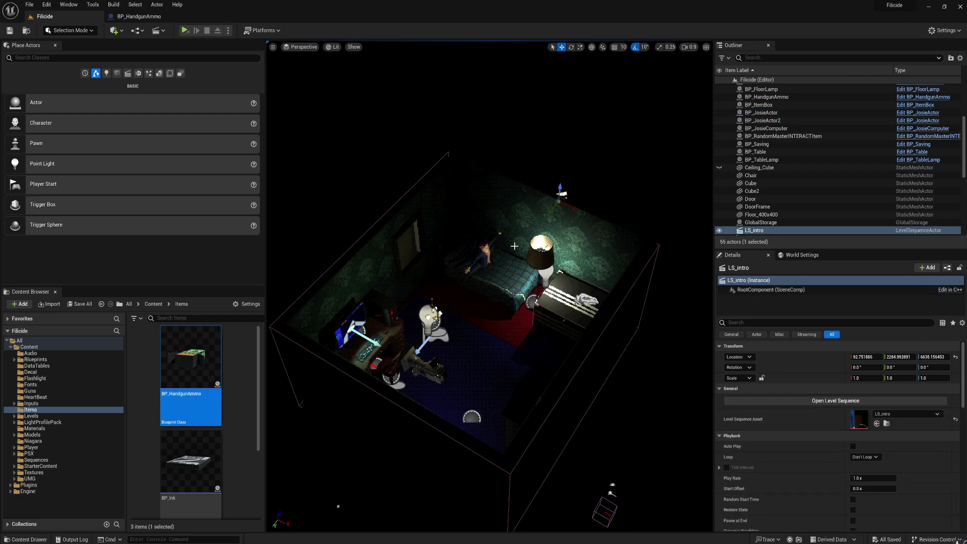
Examine the desk area, checking the interactable cube on the side table and the computer actor
{"action": "scroll", "coordinate": [514, 246], "scroll_direction": "up", "scroll_amount": 5}
{"action": "mouse_move", "coordinate": [514, 247]}
{"action": "right_mouse_down"}
{"action": "mouse_move", "coordinate": [486, 261]}
{"action": "mouse_move", "coordinate": [403, 257]}
{"action": "mouse_move", "coordinate": [529, 239]}
{"action": "right_mouse_up"}
{"action": "scroll", "coordinate": [526, 242], "scroll_direction": "down", "scroll_amount": 4}
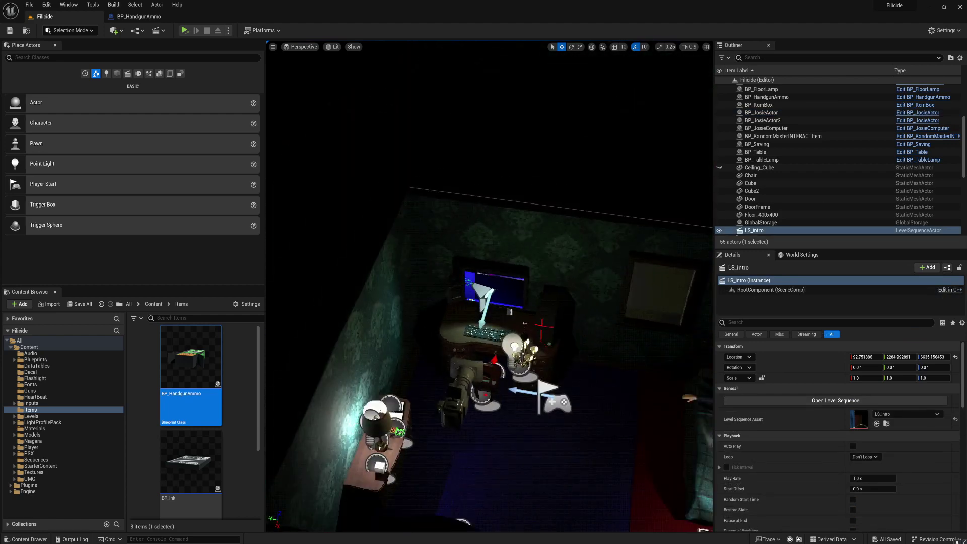
{"action": "left_click", "coordinate": [379, 468]}
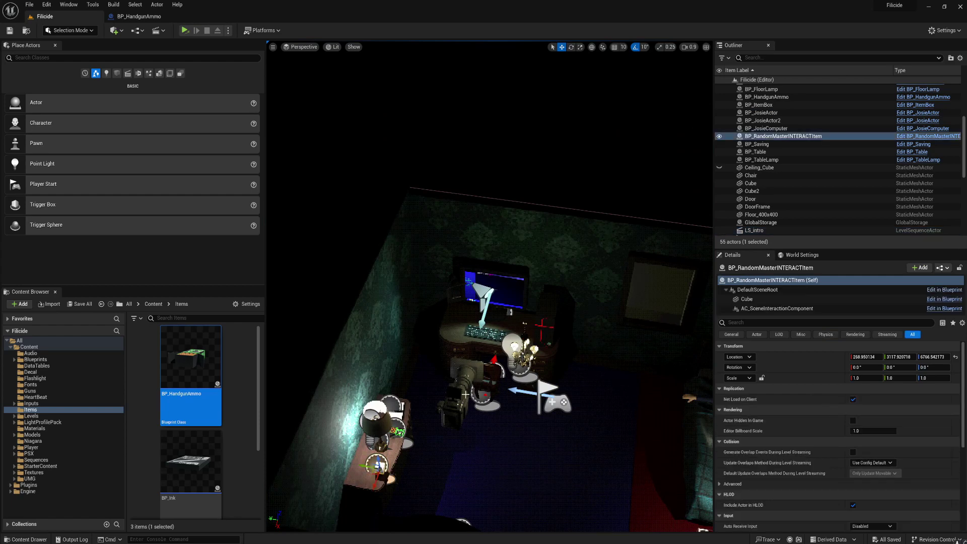
{"action": "scroll", "coordinate": [461, 306], "scroll_direction": "up", "scroll_amount": 4}
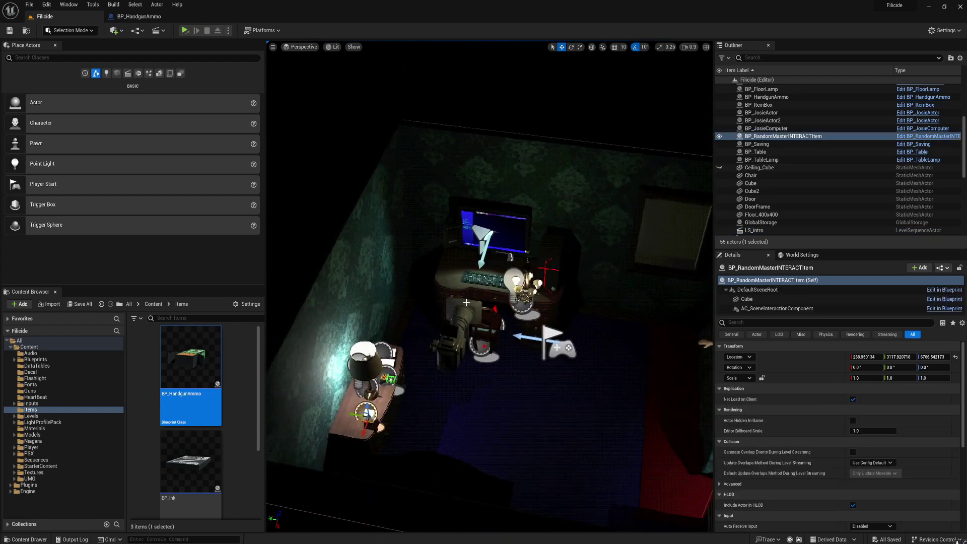
{"action": "left_click", "coordinate": [522, 214]}
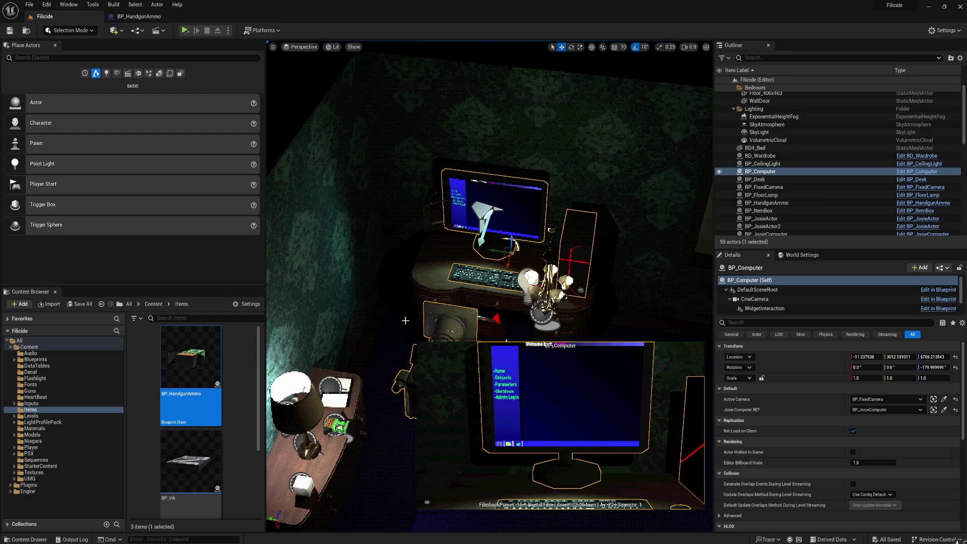
{"action": "scroll", "coordinate": [405, 320], "scroll_direction": "down", "scroll_amount": 2}
Select the interactable cube on the side table, locate its asset and open the BP_RandomMasterINTERACTItem Blueprint
{"action": "left_click", "coordinate": [329, 453]}
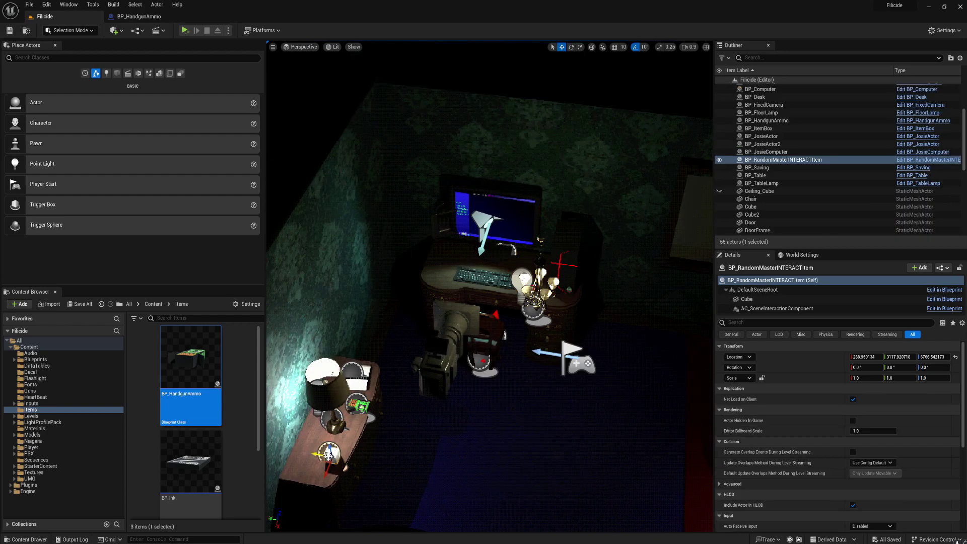
{"action": "right_click_drag", "start_coordinate": [339, 428], "coordinate": [320, 453]}
{"action": "right_click", "coordinate": [323, 442]}
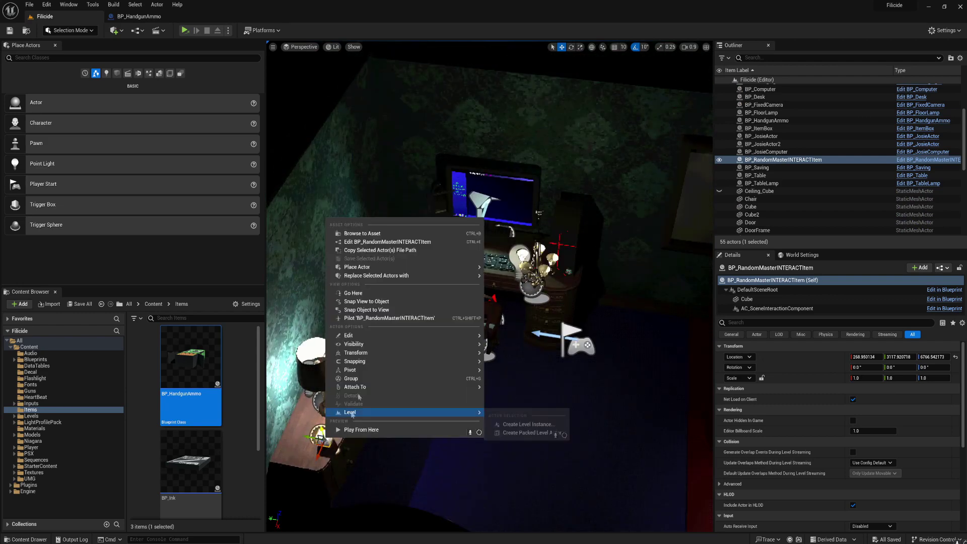
{"action": "left_click", "coordinate": [368, 233]}
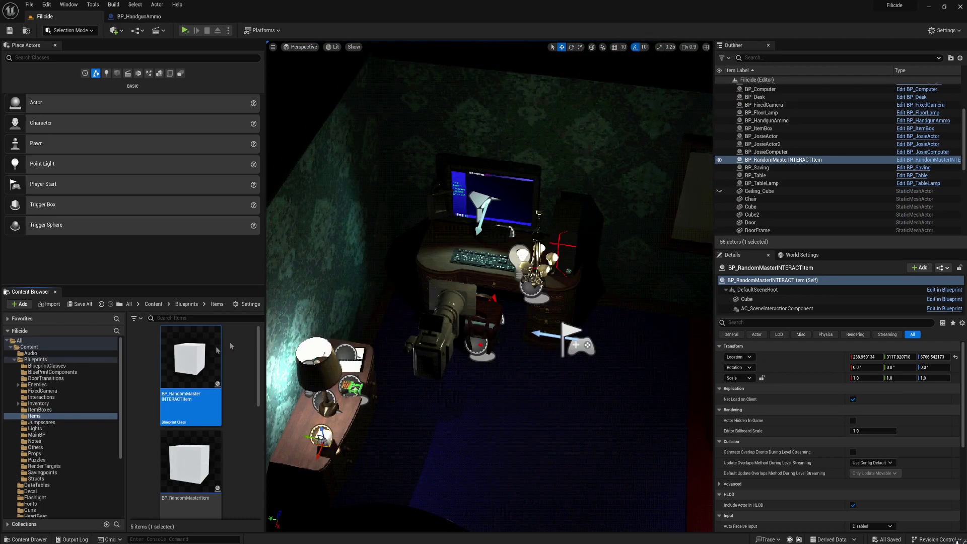
{"action": "double_click", "coordinate": [192, 355]}
Examine the Event Graph's item class array, random pick, item count check and pickup logic
{"action": "scroll", "coordinate": [300, 238], "scroll_direction": "down", "scroll_amount": 4}
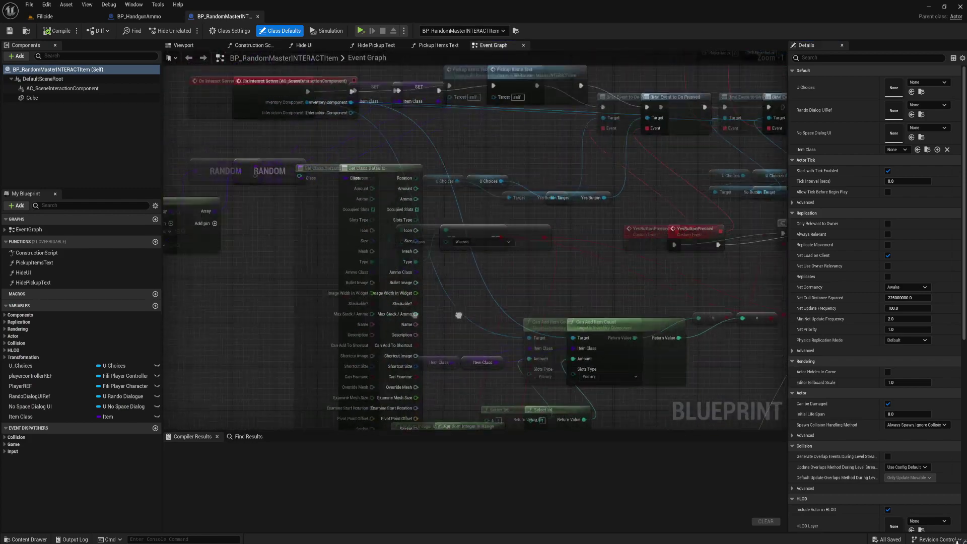
{"action": "scroll", "coordinate": [603, 277], "scroll_direction": "up", "scroll_amount": 5}
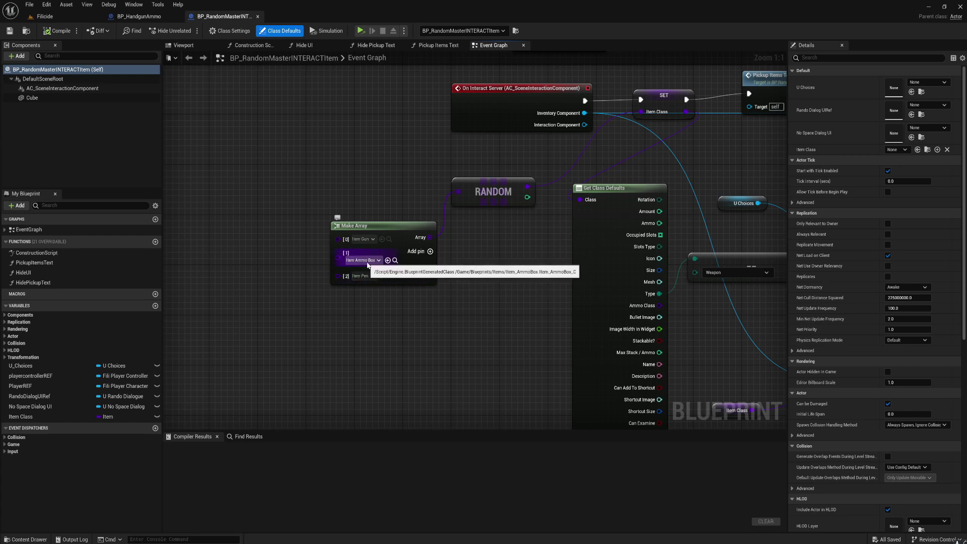
{"action": "right_click_drag", "start_coordinate": [514, 248], "coordinate": [219, 179]}
{"action": "scroll", "coordinate": [466, 229], "scroll_direction": "down", "scroll_amount": 1}
{"action": "right_click_drag", "start_coordinate": [566, 233], "coordinate": [302, 164]}
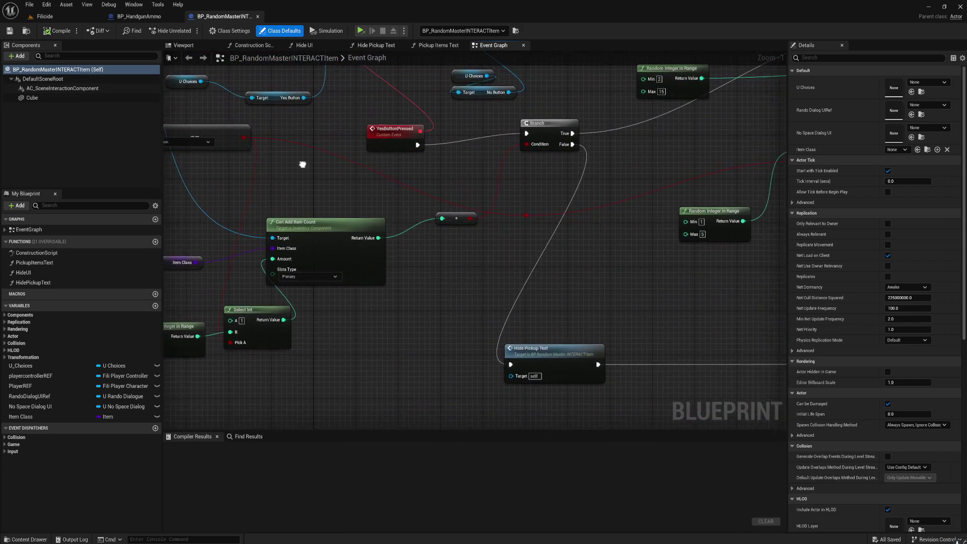
{"action": "right_click_drag", "start_coordinate": [590, 175], "coordinate": [443, 194]}
{"action": "scroll", "coordinate": [577, 245], "scroll_direction": "down", "scroll_amount": 3}
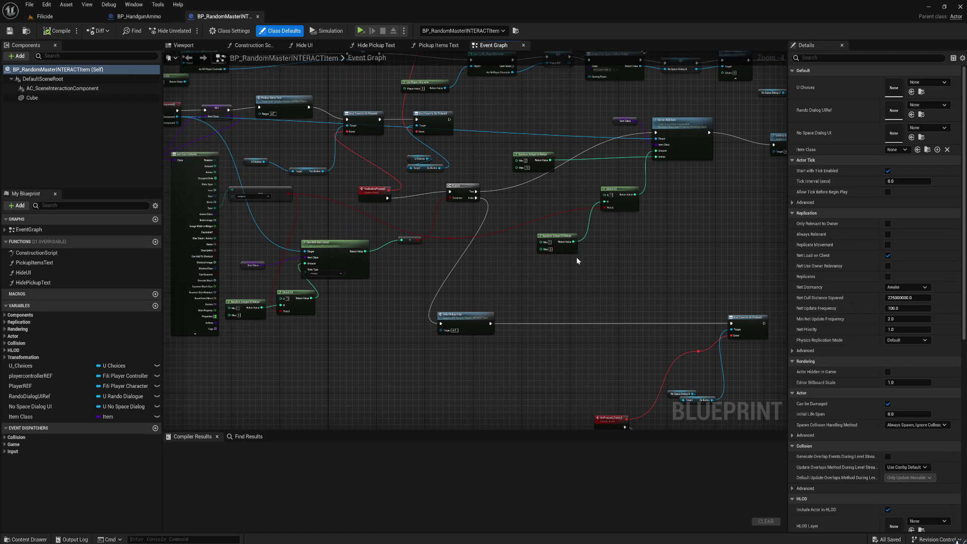
{"action": "scroll", "coordinate": [577, 260], "scroll_direction": "down", "scroll_amount": 1}
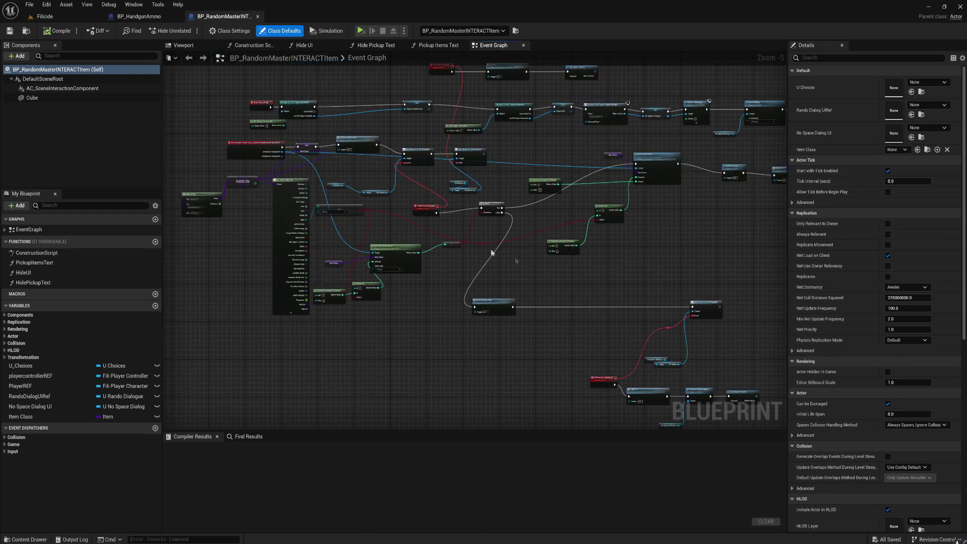
{"action": "right_click_drag", "start_coordinate": [521, 246], "coordinate": [577, 326]}
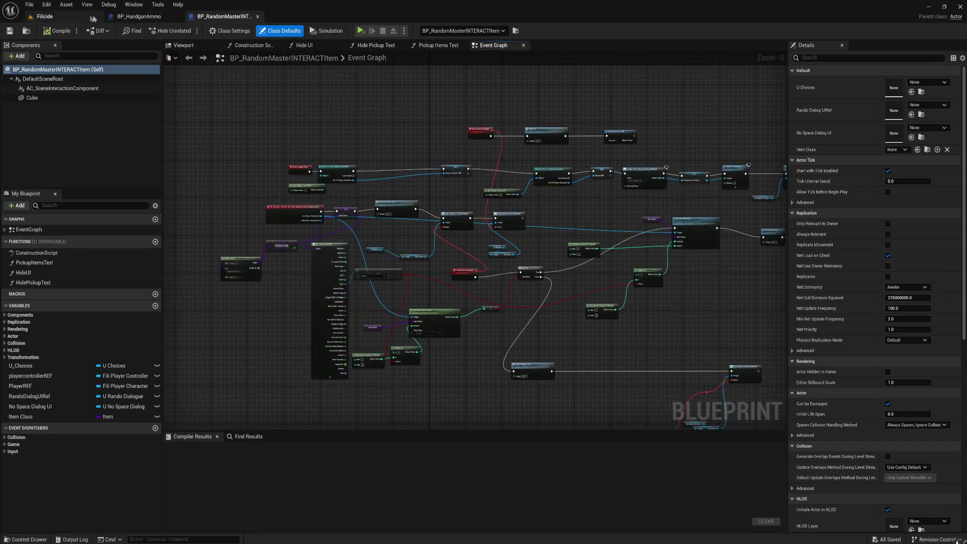
Return to the Filicide level and check the item box and the desk area
{"action": "left_click", "coordinate": [44, 16]}
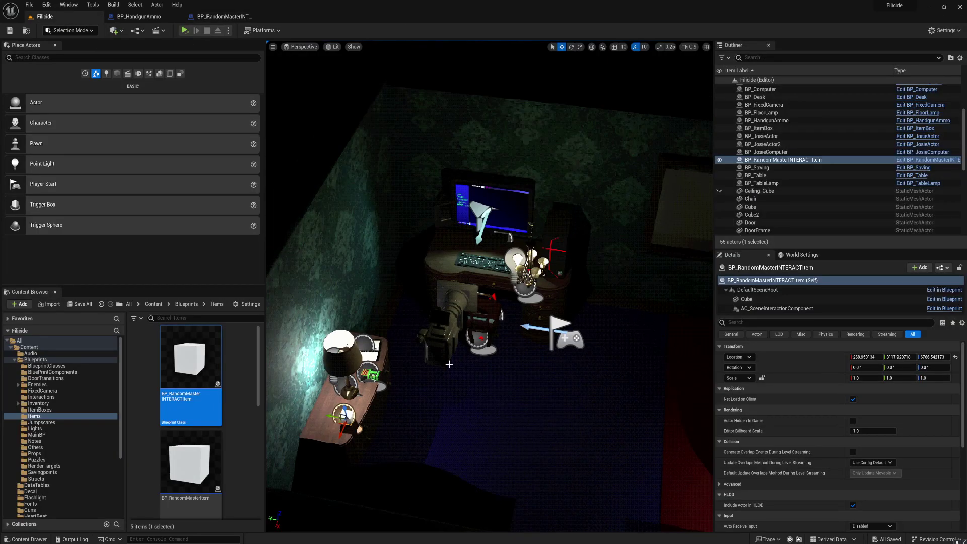
{"action": "key", "text": "f"}
{"action": "left_click", "coordinate": [466, 332]}
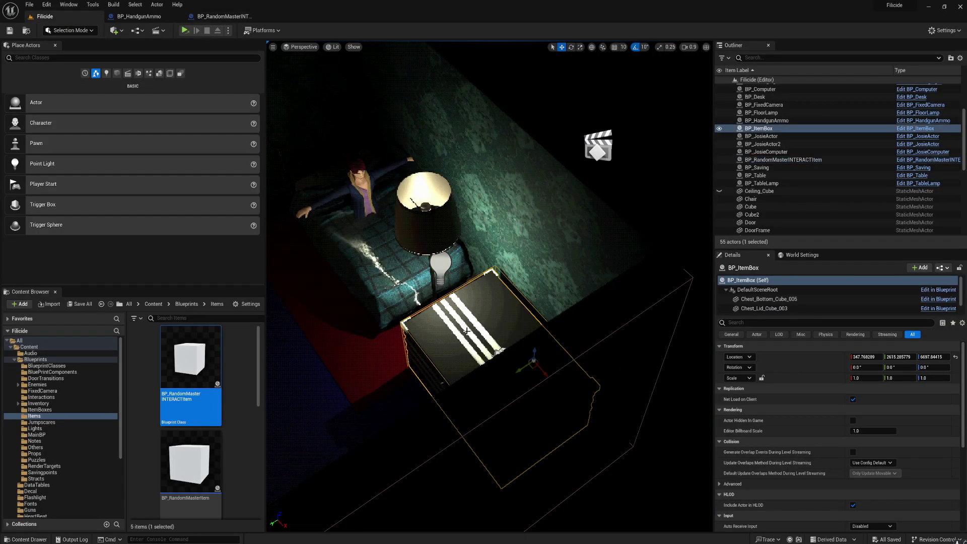
{"action": "right_click_drag", "start_coordinate": [480, 306], "coordinate": [337, 375]}
{"action": "right_click_drag", "start_coordinate": [421, 302], "coordinate": [426, 294]}
In the Level Blueprint, break the PlayercharacterREF Set node's outgoing execution link and connect it to the Intro Done Branch node
{"action": "left_click", "coordinate": [137, 31]}
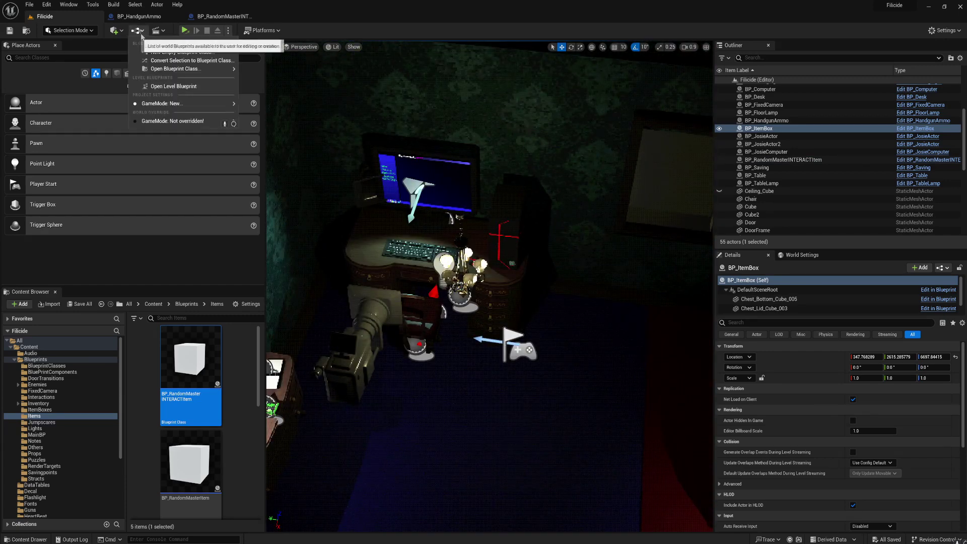
{"action": "left_click", "coordinate": [169, 86]}
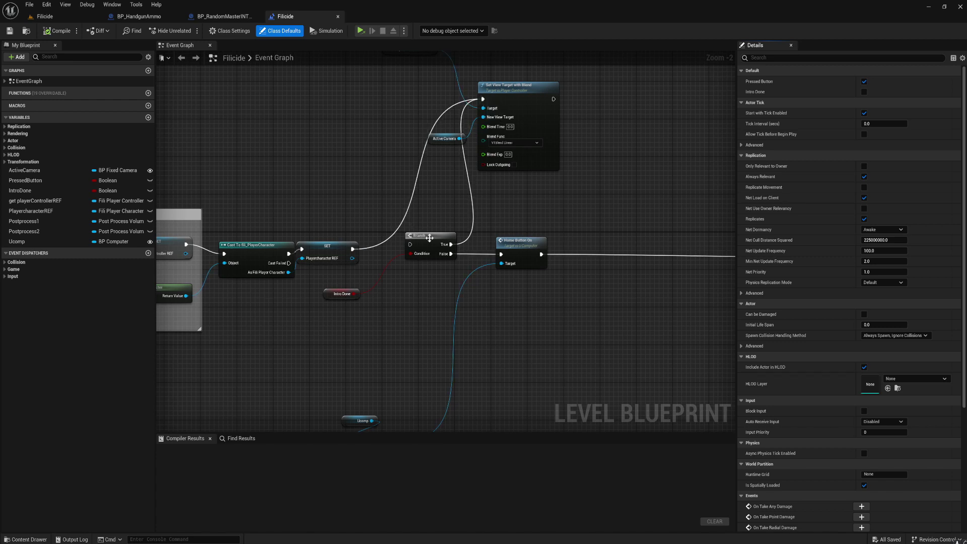
{"action": "right_click", "coordinate": [353, 253]}
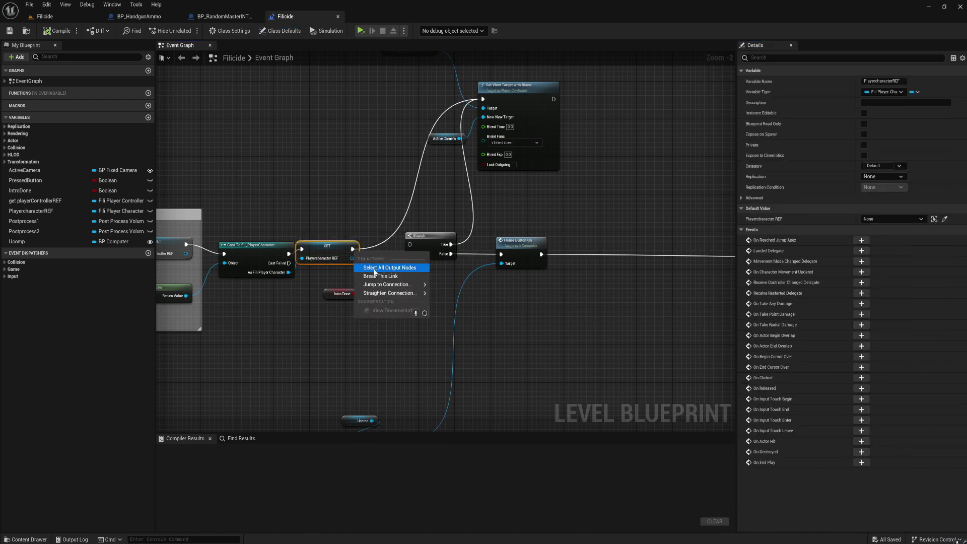
{"action": "left_click", "coordinate": [375, 277]}
{"action": "left_click_drag", "start_coordinate": [351, 249], "coordinate": [411, 244]}
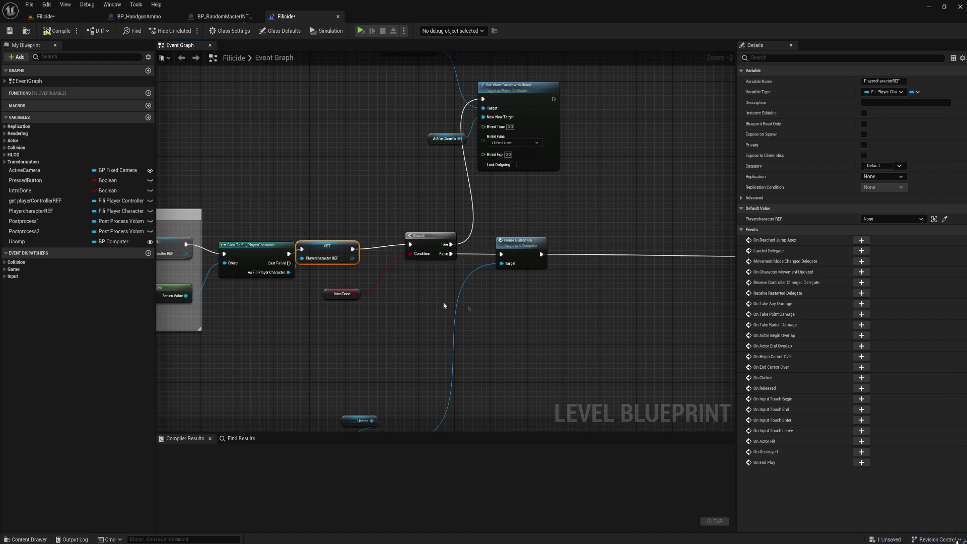
Compile and save the Level Blueprint, and start a play test
{"action": "right_click_drag", "start_coordinate": [551, 315], "coordinate": [541, 344]}
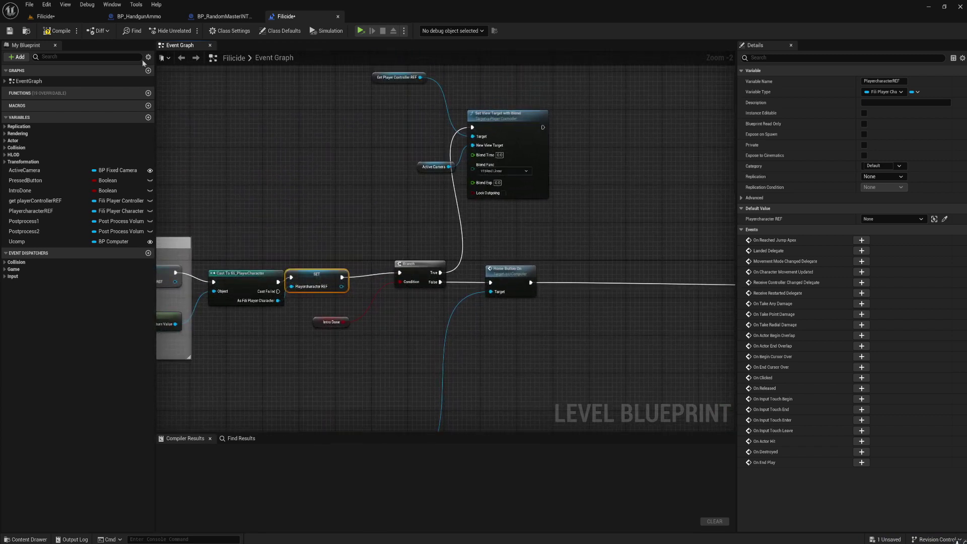
{"action": "left_click", "coordinate": [57, 31]}
{"action": "left_click", "coordinate": [9, 31]}
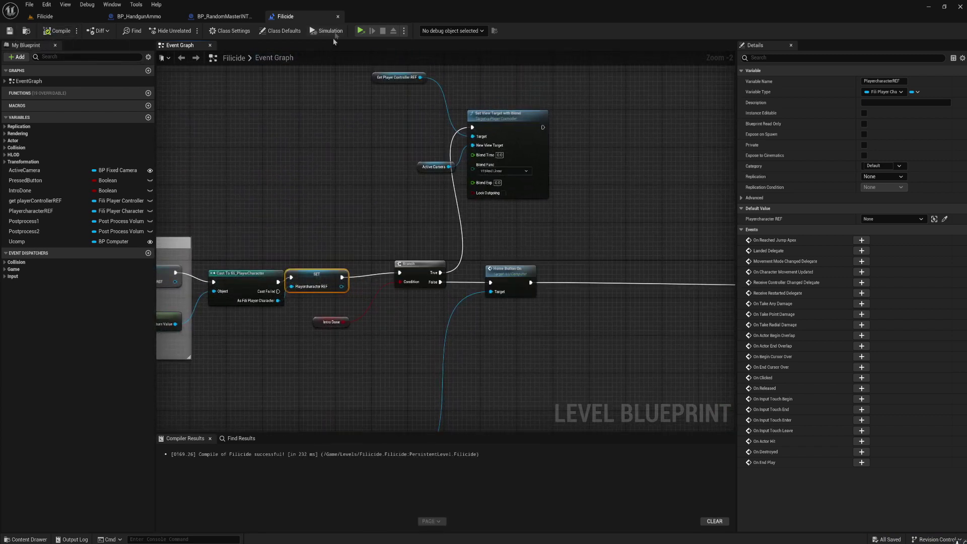
{"action": "left_click", "coordinate": [359, 31]}
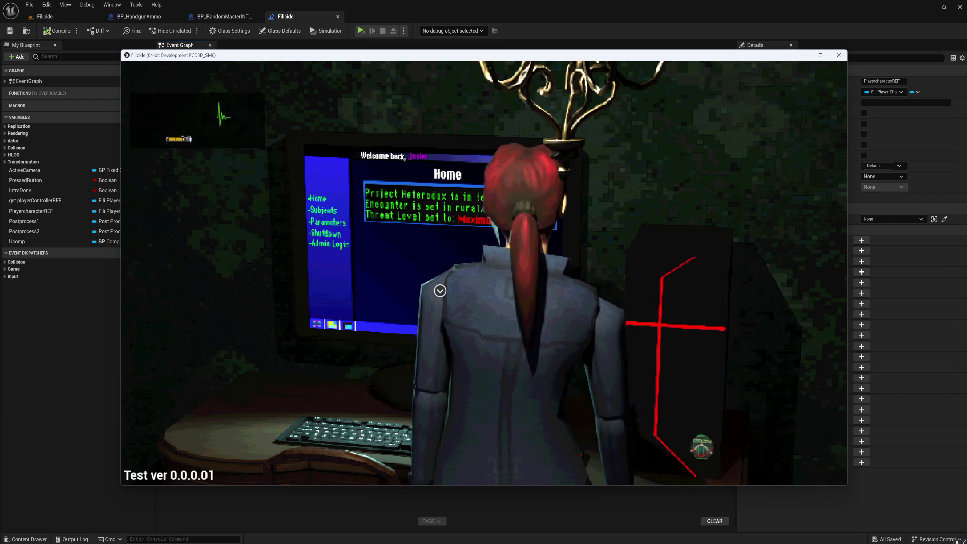
In the play test, walk the character from the computer to the side table and answer the Handgun Ammo pickup prompt
{"action": "key", "text": "e"}
{"action": "key", "text": "a"}
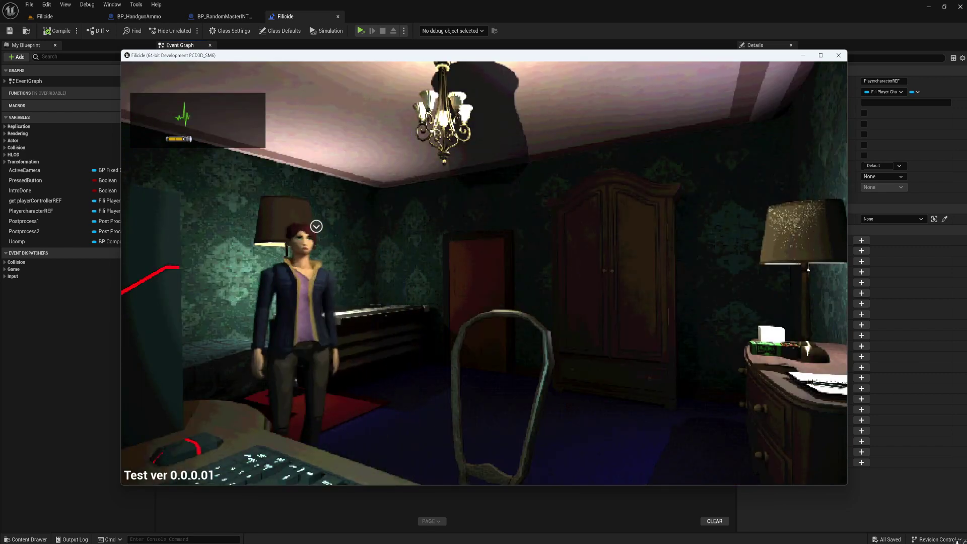
{"action": "key", "text": "d"}
{"action": "key", "text": "d"}
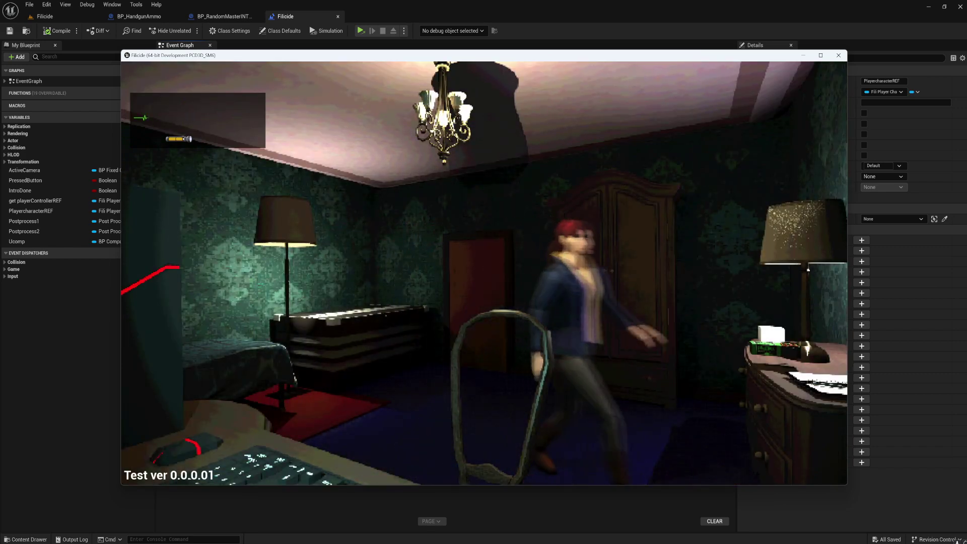
{"action": "key", "text": "e"}
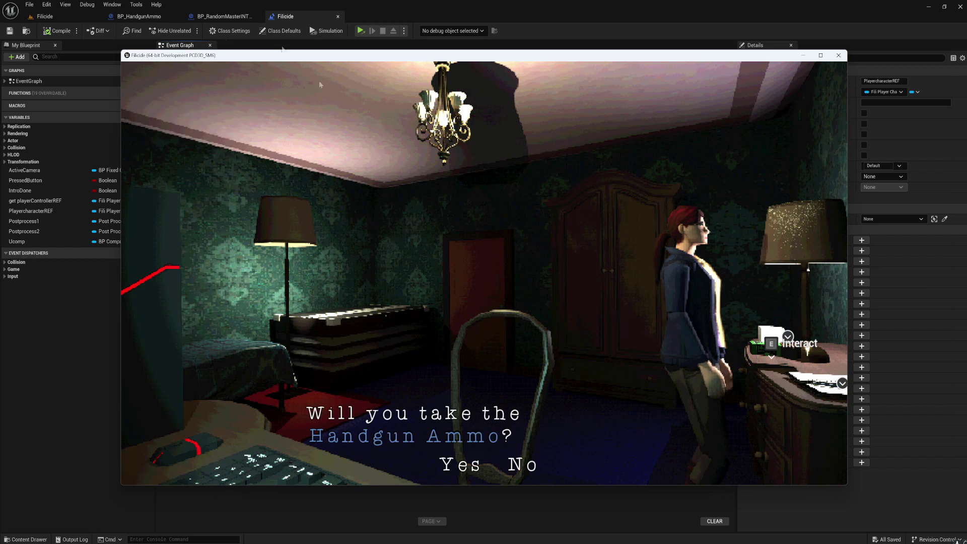
{"action": "left_click", "coordinate": [459, 463]}
{"action": "left_click", "coordinate": [434, 456]}
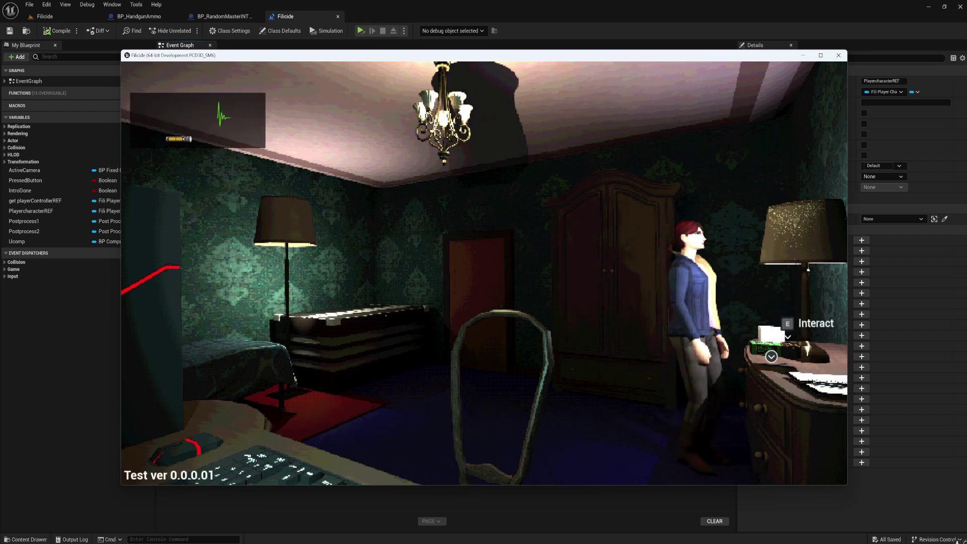
Interact with the white cube on the side table, accept its pickup prompt and open the inventory
{"action": "key", "text": "e"}
{"action": "left_click", "coordinate": [460, 463]}
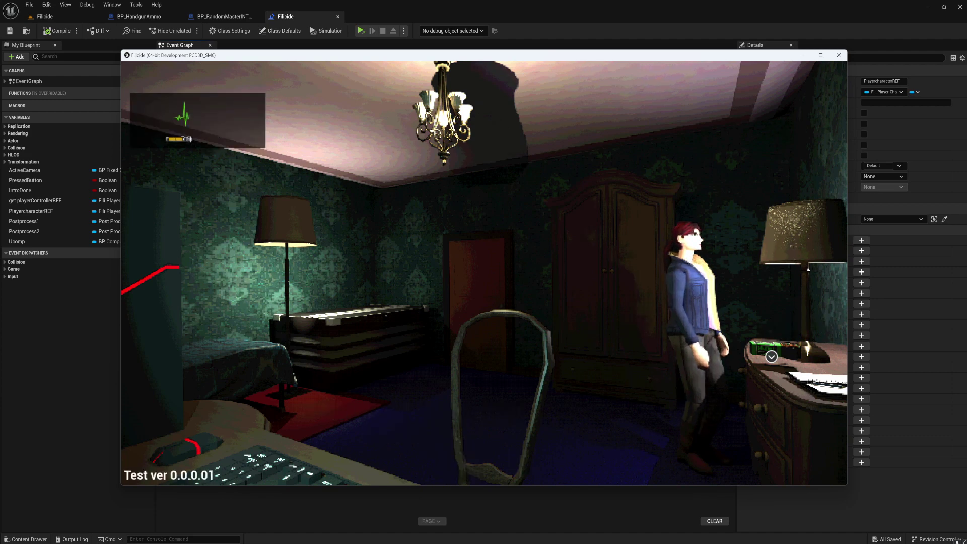
{"action": "key", "text": "Tab"}
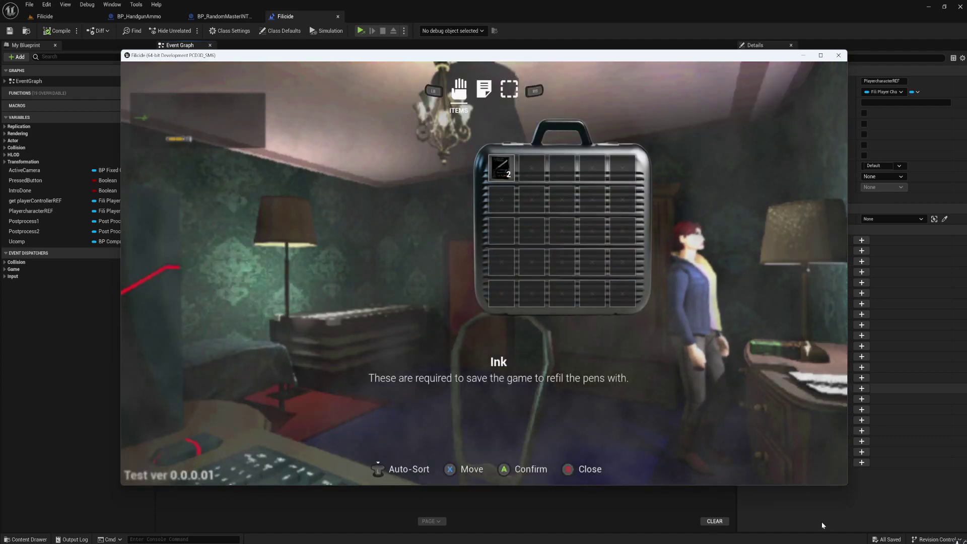
Close the inventory, walk the character to the papers on the side table and save the game over the Normal Bedroom slot
{"action": "key", "text": "Tab"}
{"action": "key", "text": "s"}
{"action": "key", "text": "d"}
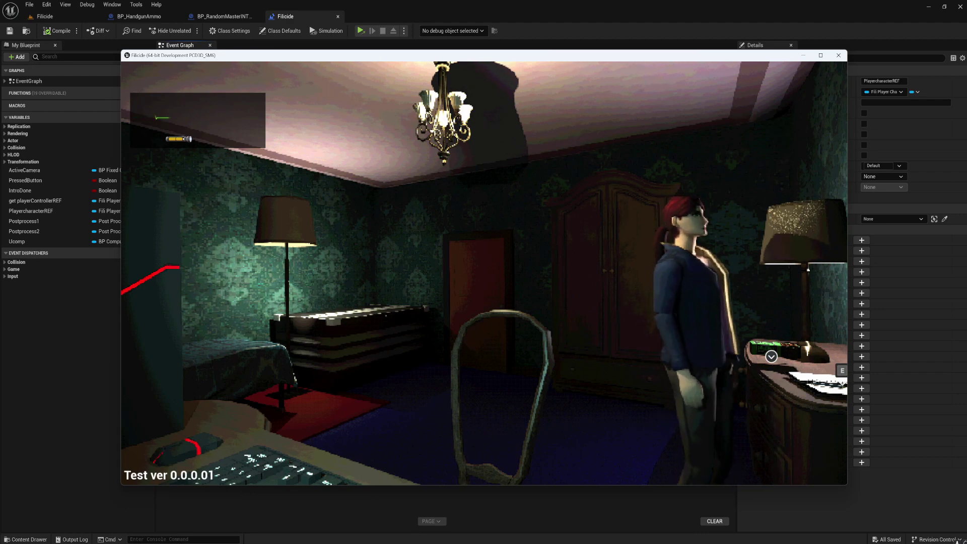
{"action": "key", "text": "e"}
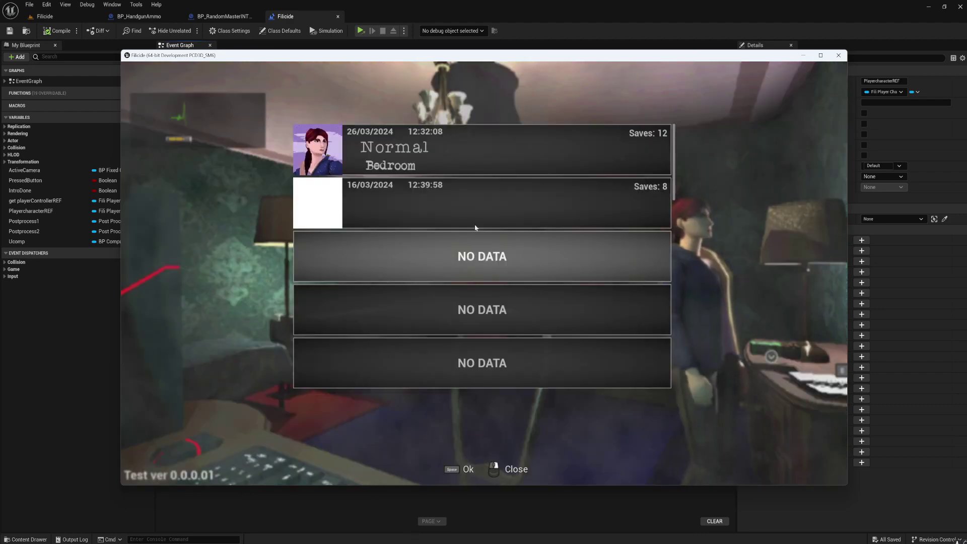
{"action": "left_click", "coordinate": [402, 147]}
{"action": "left_click", "coordinate": [480, 312]}
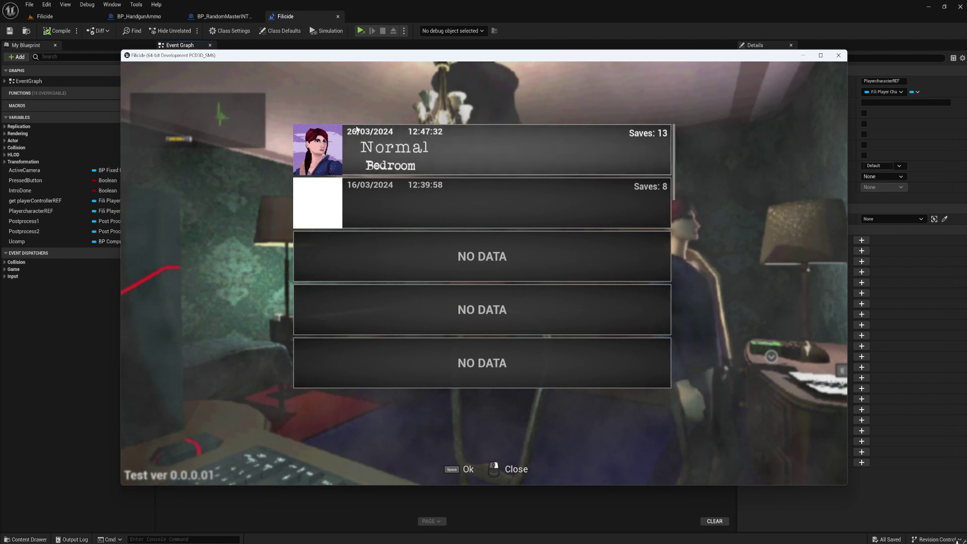
{"action": "left_click", "coordinate": [335, 151]}
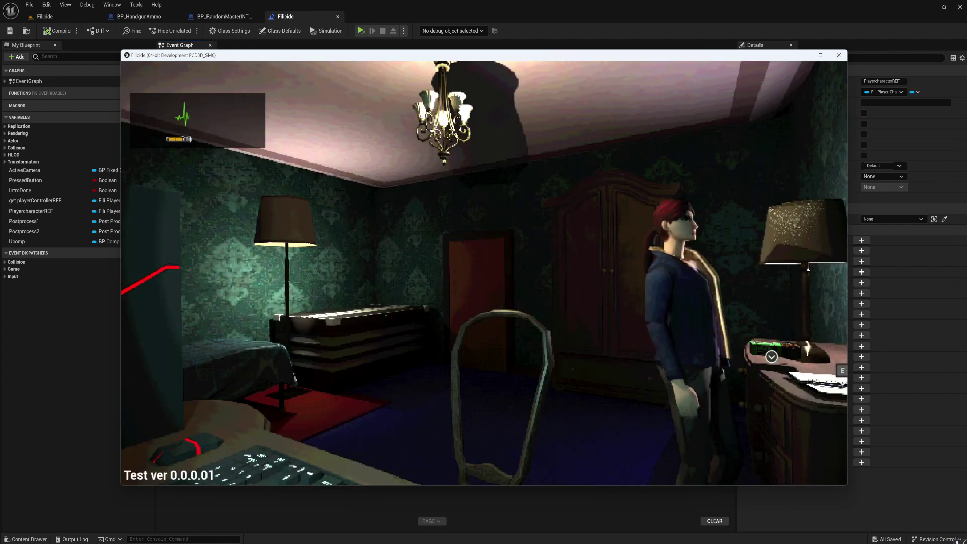
Walk the character to the storage chest by the floor lamp and examine the inventory and Item Box contents
{"action": "key", "text": "w"}
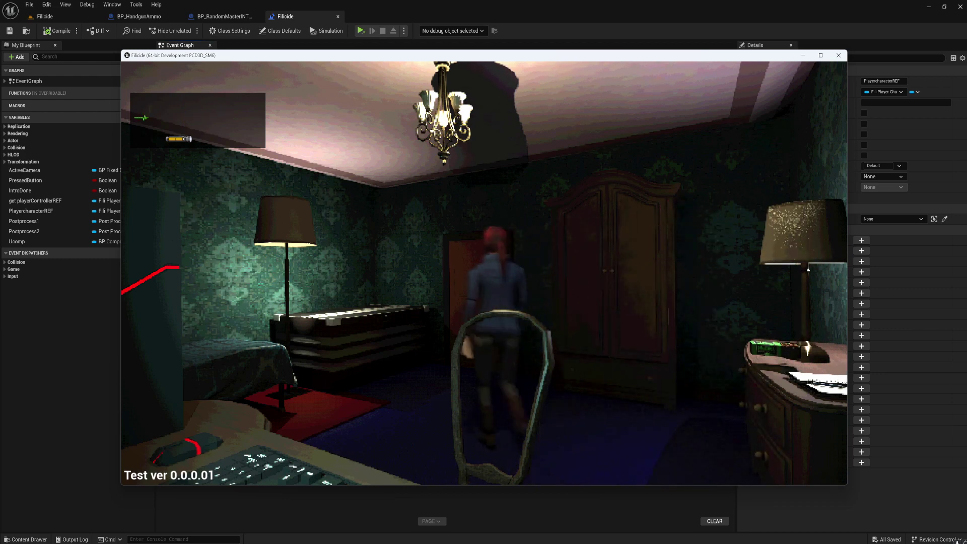
{"action": "key", "text": "a"}
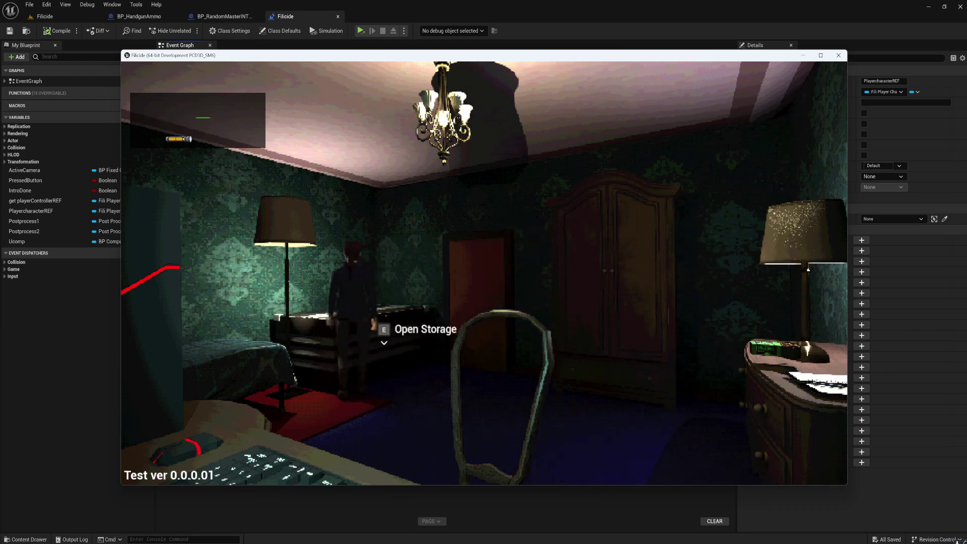
{"action": "key", "text": "e"}
{"action": "key", "text": "Escape"}
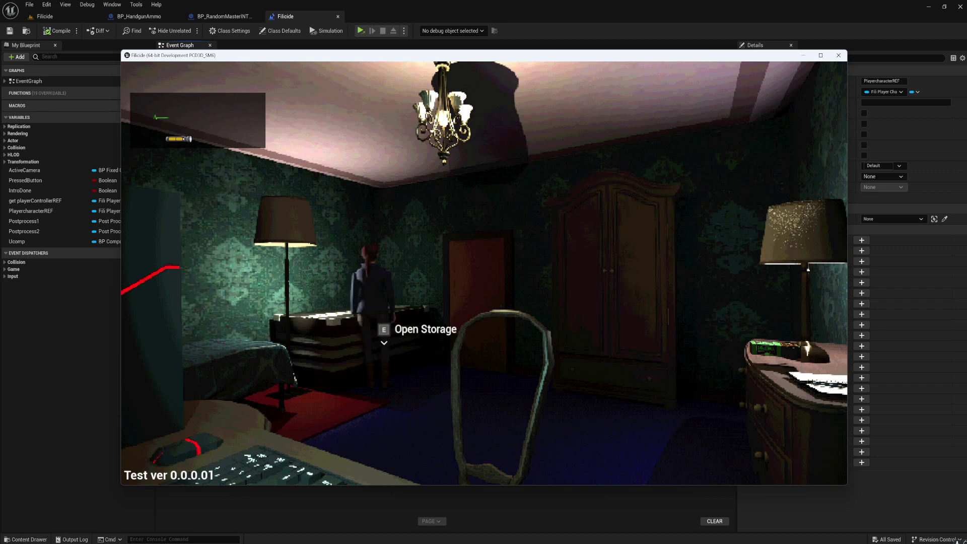
{"action": "key", "text": "e"}
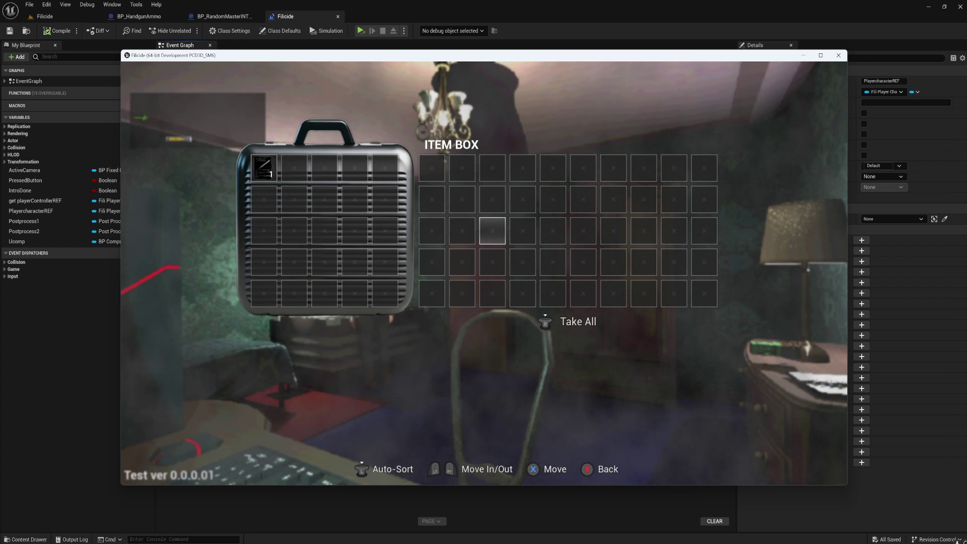
{"action": "key", "text": "Escape"}
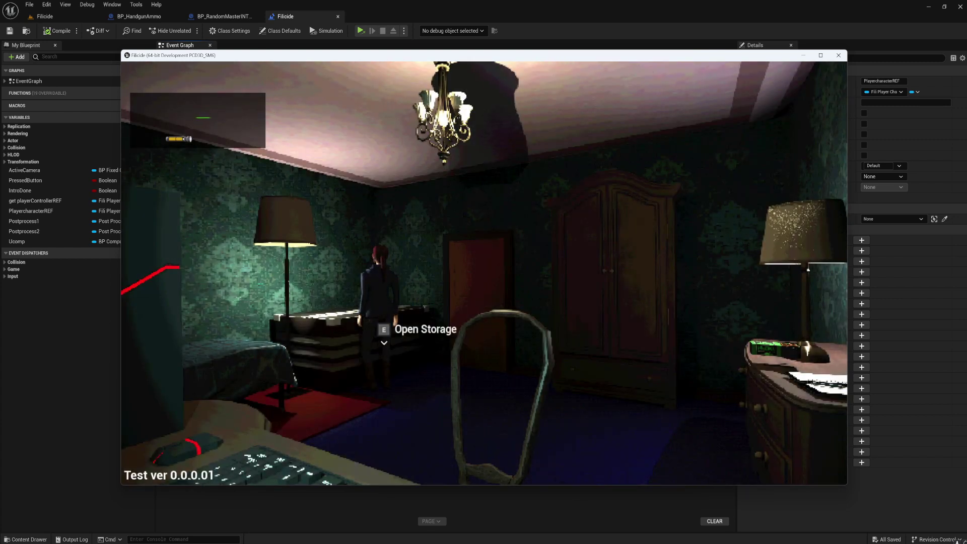
{"action": "key", "text": "e"}
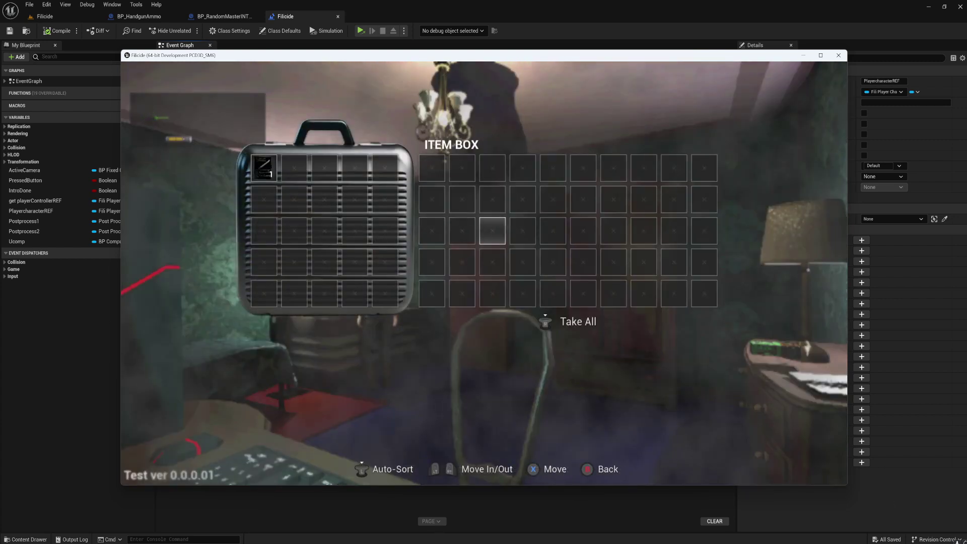
{"action": "key", "text": "Escape"}
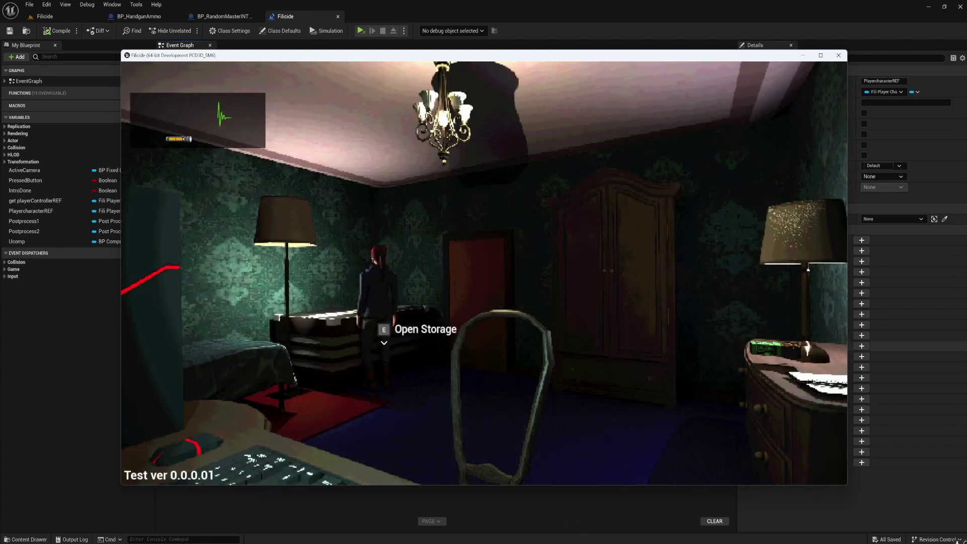
Step the character away from the storage chest and end the play test
{"action": "key", "text": "d"}
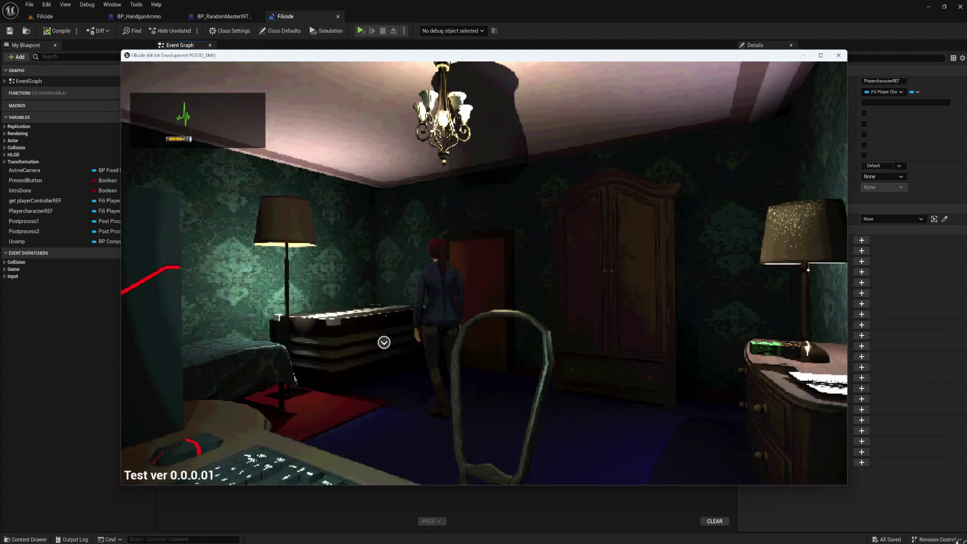
{"action": "key", "text": "a"}
{"action": "key", "text": "super"}
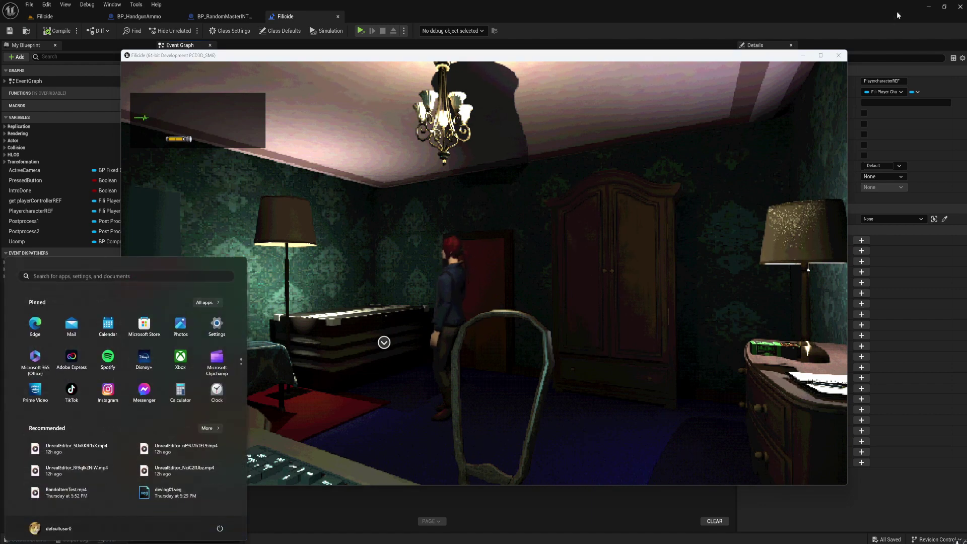
{"action": "left_click", "coordinate": [839, 57]}
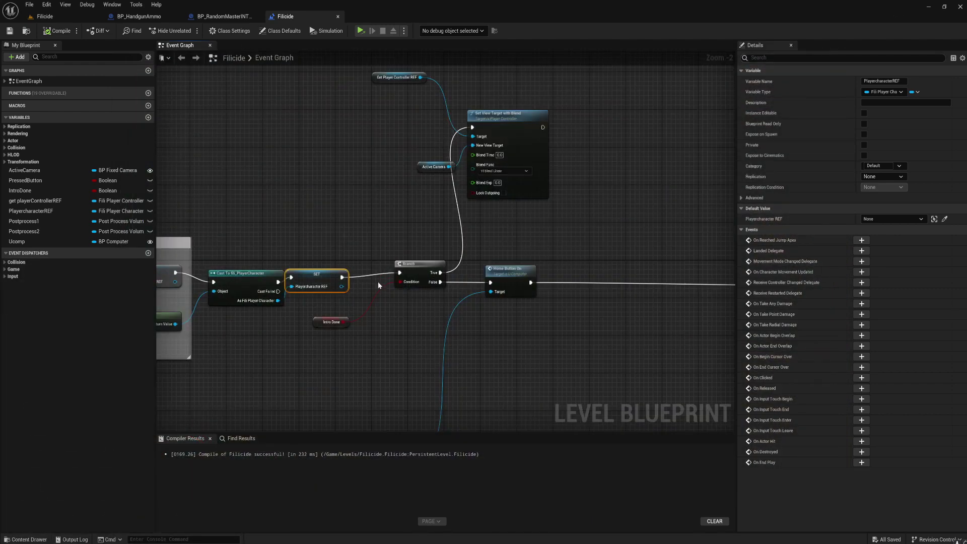
Connect the PlayercharacterREF Set node's execution output directly to Set View Target with Blend, and compile and save the Level Blueprint
{"action": "left_click_drag", "start_coordinate": [342, 277], "coordinate": [473, 127]}
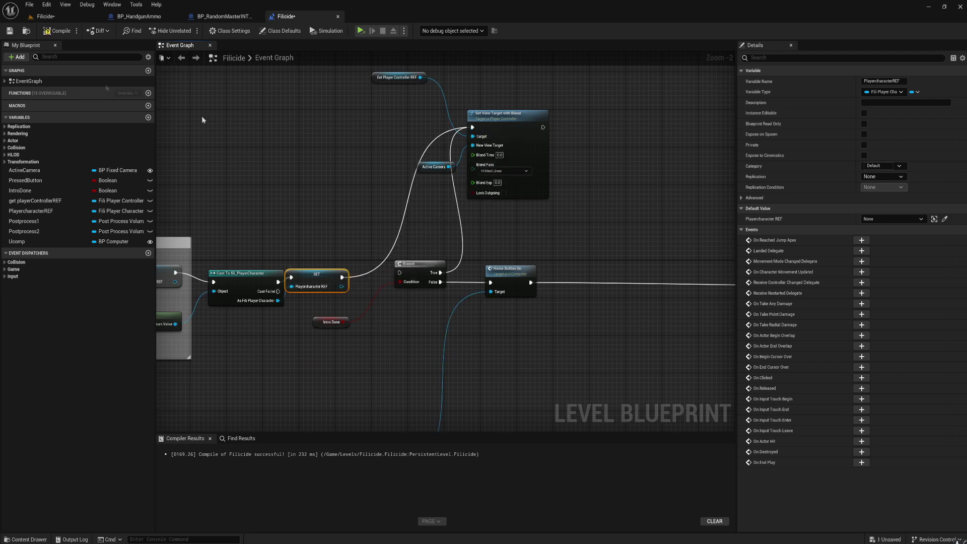
{"action": "left_click", "coordinate": [54, 34]}
{"action": "left_click", "coordinate": [10, 30]}
Start a new play test, check the inventory, and pick up the white cube from the side table
{"action": "left_click", "coordinate": [359, 32]}
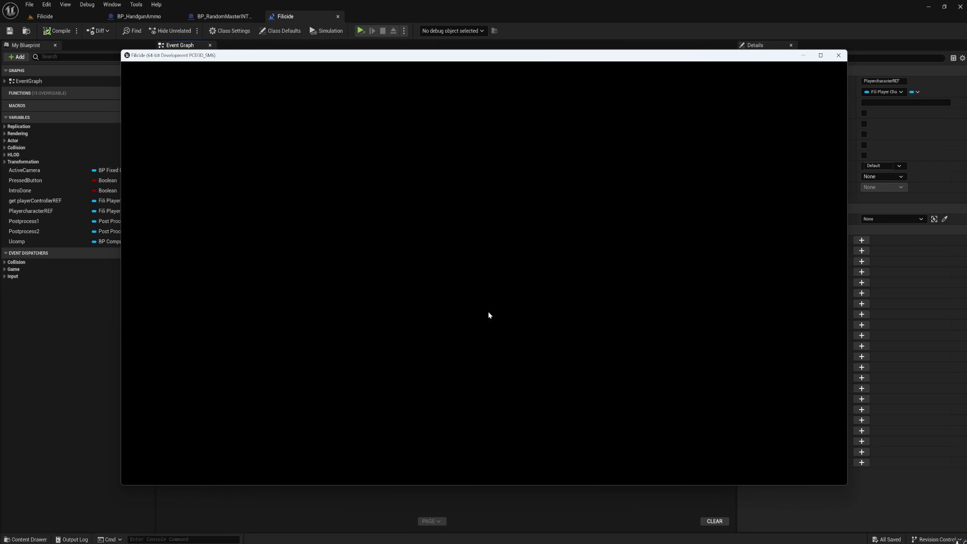
{"action": "key", "text": "Tab"}
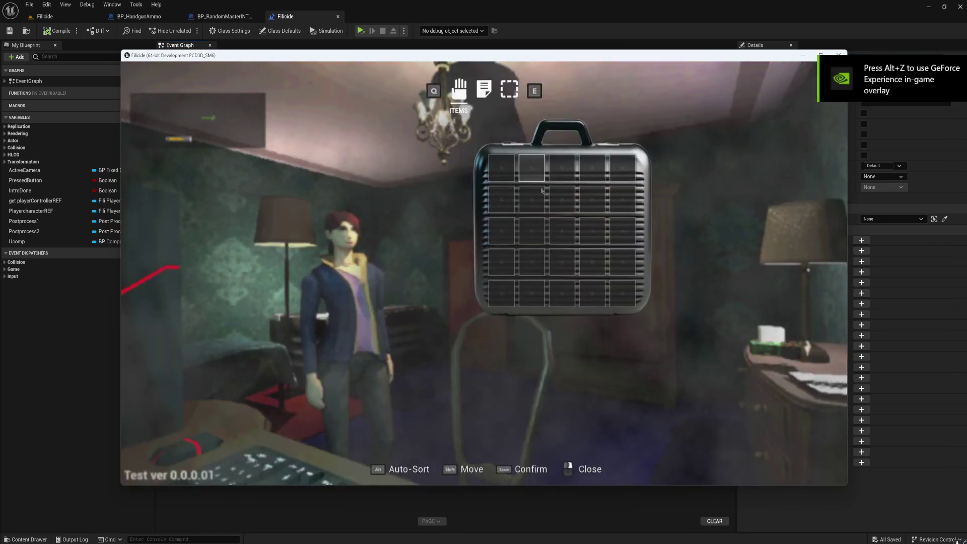
{"action": "right_click", "coordinate": [543, 191]}
{"action": "key", "text": "d"}
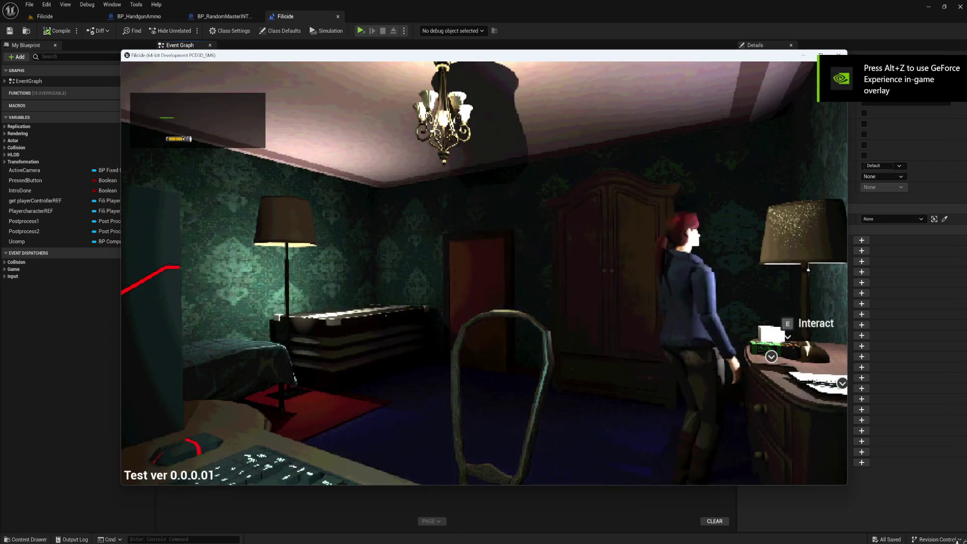
{"action": "key", "text": "e"}
{"action": "left_click", "coordinate": [460, 465]}
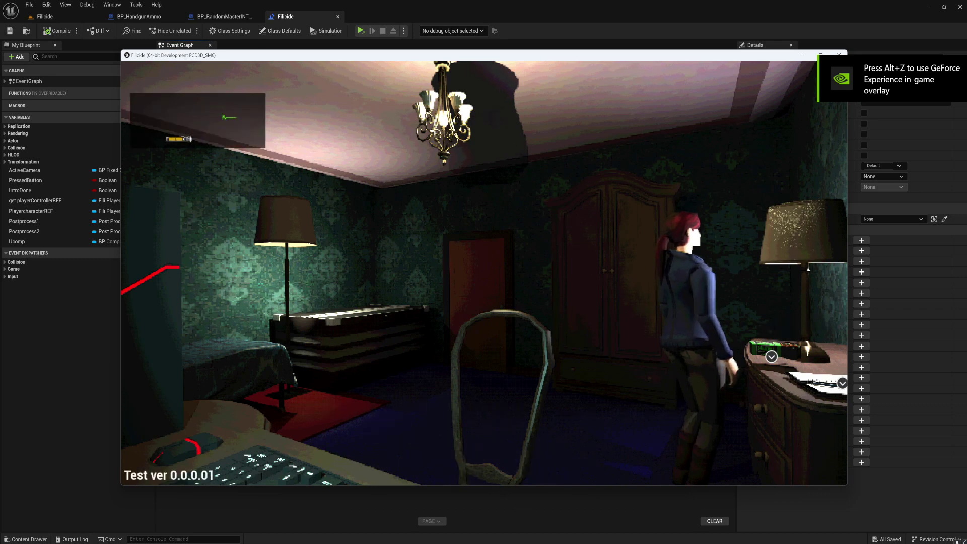
Open the inventory, examine the picked-up item in the first slot, and close the inventory
{"action": "key", "text": "Tab"}
{"action": "mouse_move", "coordinate": [488, 164]}
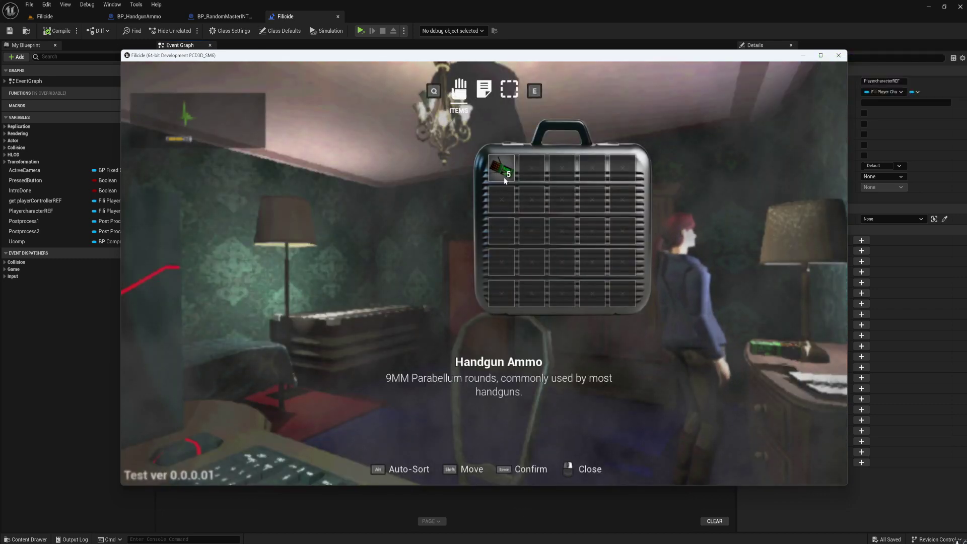
{"action": "left_click", "coordinate": [503, 173]}
{"action": "right_click", "coordinate": [503, 174]}
{"action": "mouse_move", "coordinate": [504, 173]}
{"action": "left_mouse_down"}
{"action": "mouse_move", "coordinate": [559, 173]}
{"action": "mouse_move", "coordinate": [505, 171]}
{"action": "left_mouse_up"}
{"action": "right_click", "coordinate": [505, 170]}
Walk the character to the storage chest, move the Handgun Ammo into the Item Box and reopen the storage to check it
{"action": "key", "text": "a"}
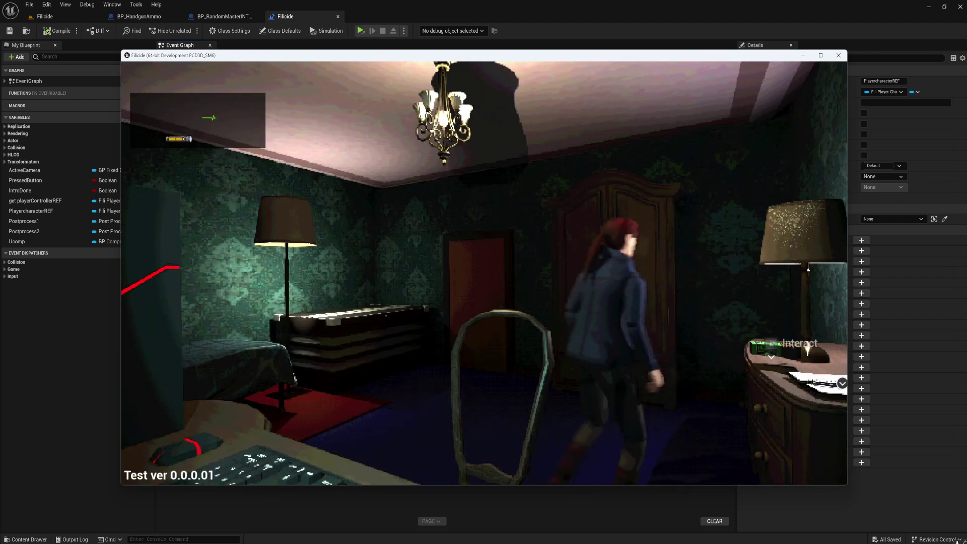
{"action": "key", "text": "w"}
{"action": "key", "text": "a"}
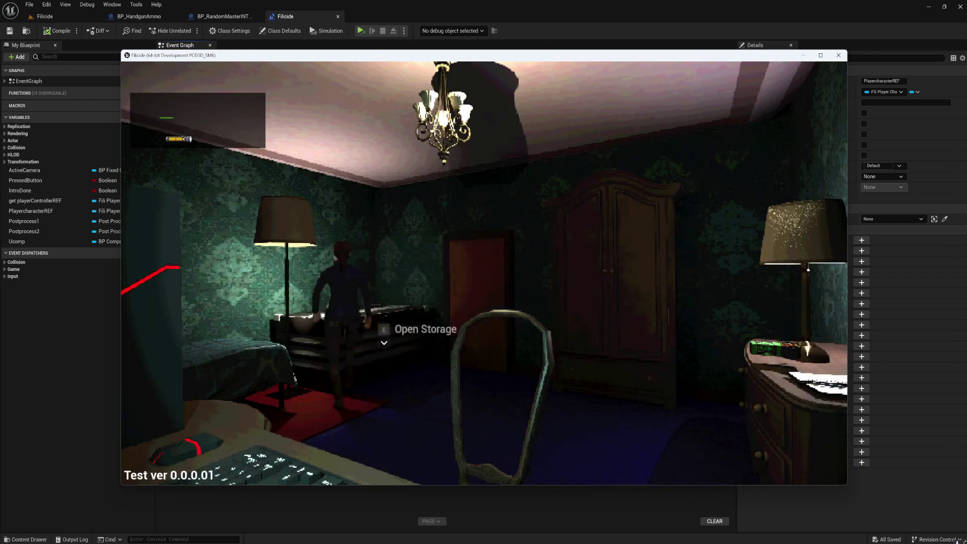
{"action": "key", "text": "w"}
{"action": "key", "text": "d"}
{"action": "key", "text": "e"}
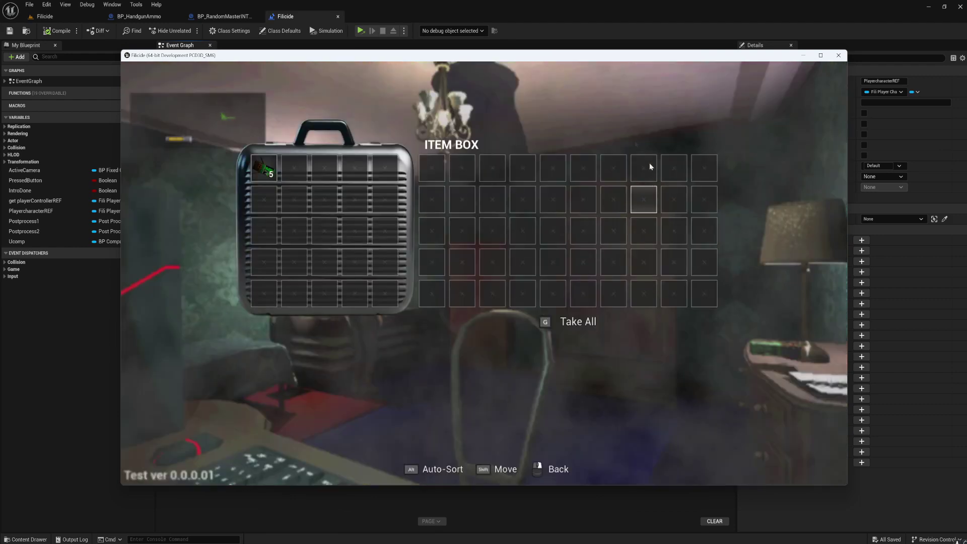
{"action": "key", "text": "shift"}
{"action": "key", "text": "shift"}
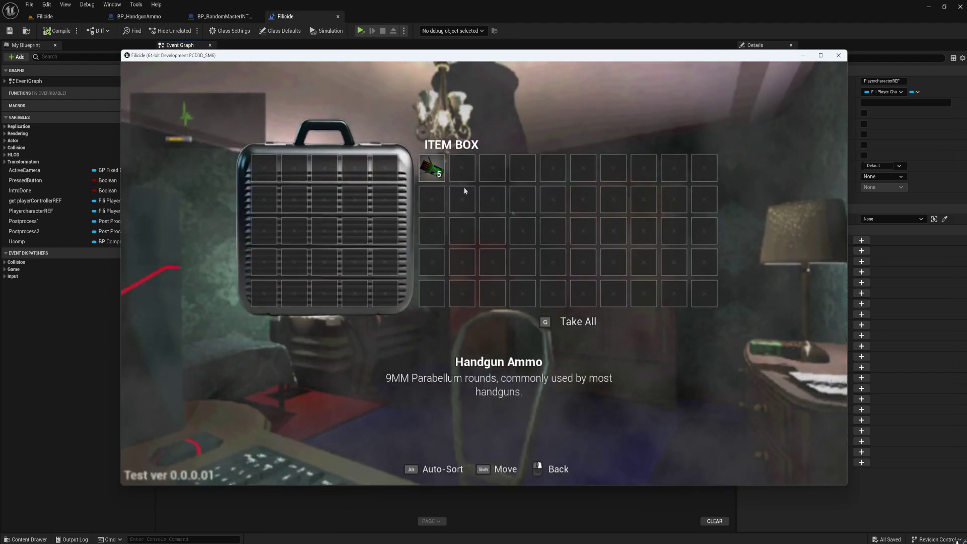
{"action": "right_click", "coordinate": [643, 266]}
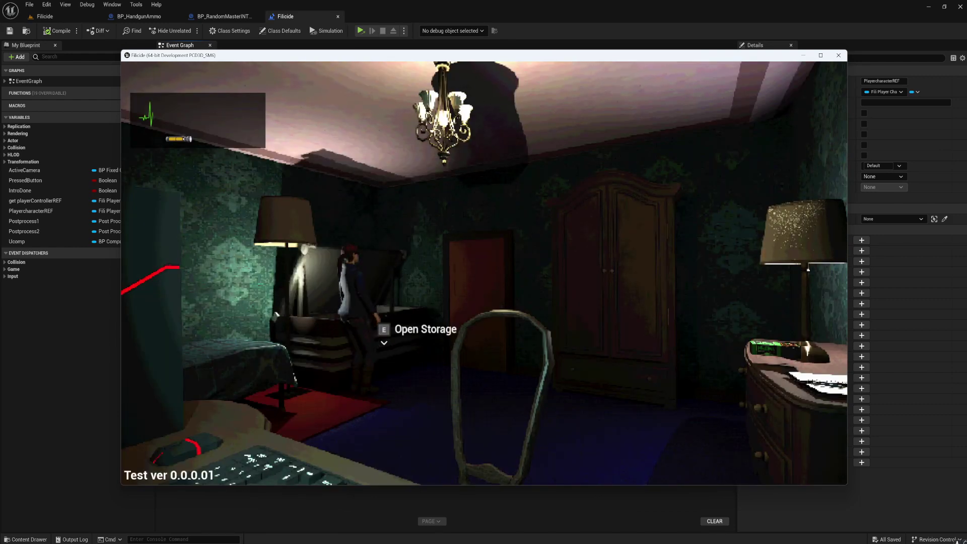
{"action": "key", "text": "e"}
{"action": "right_click", "coordinate": [462, 167]}
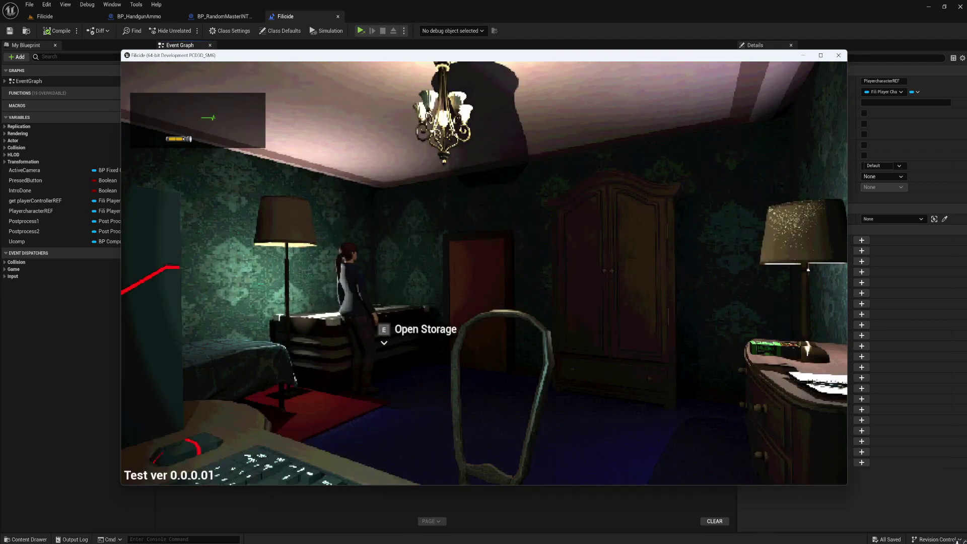
Return to the papers on the side table, try to save over the Normal Bedroom slot, and close the save screen
{"action": "key", "text": "d"}
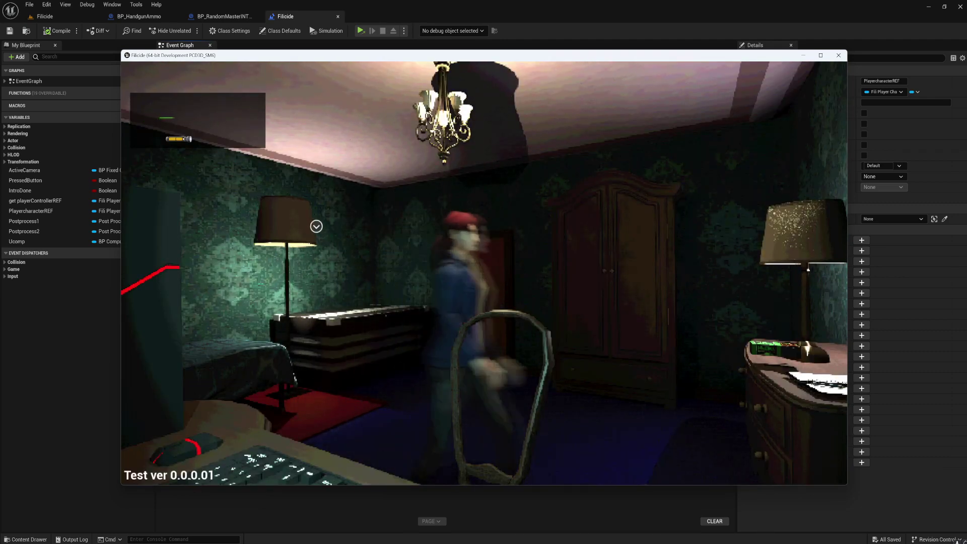
{"action": "key", "text": "e"}
{"action": "left_click", "coordinate": [503, 205]}
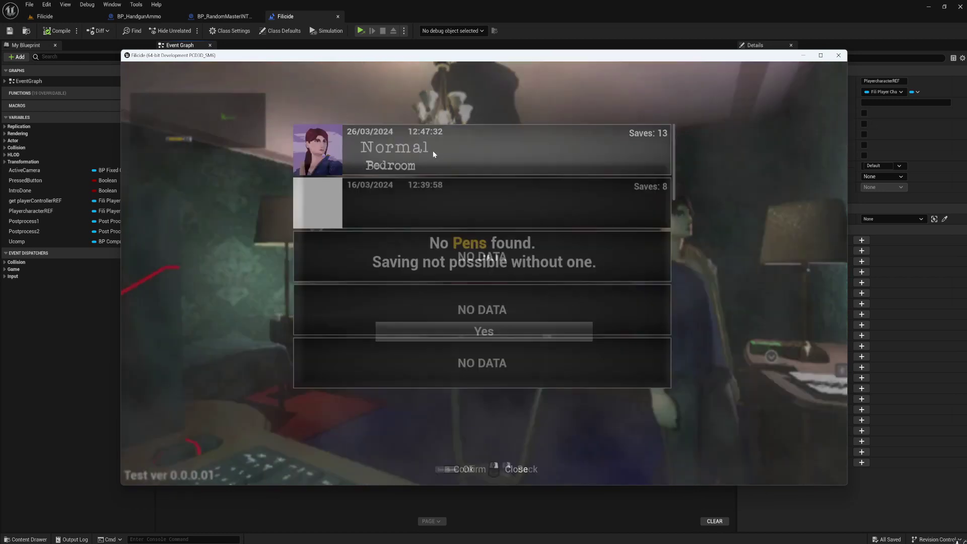
{"action": "left_click", "coordinate": [475, 341]}
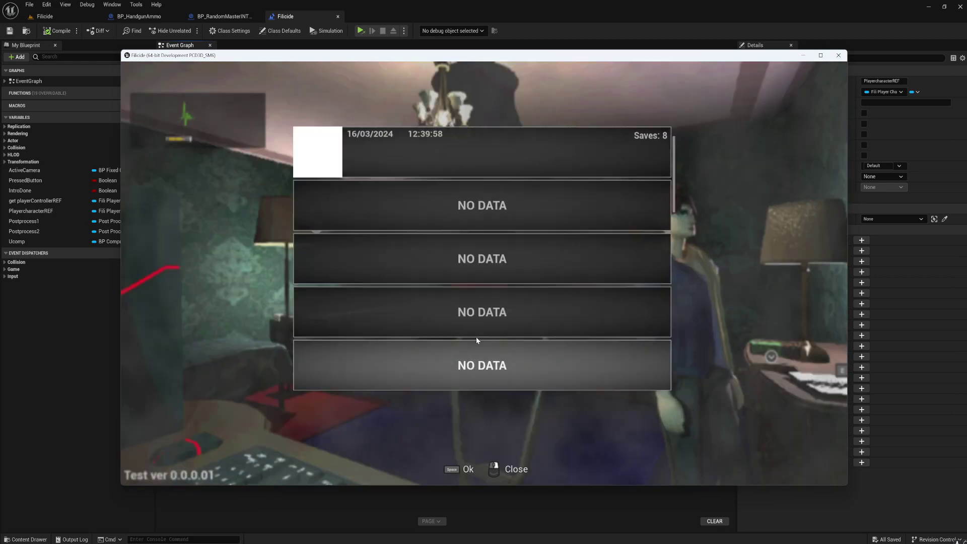
{"action": "right_click", "coordinate": [486, 239]}
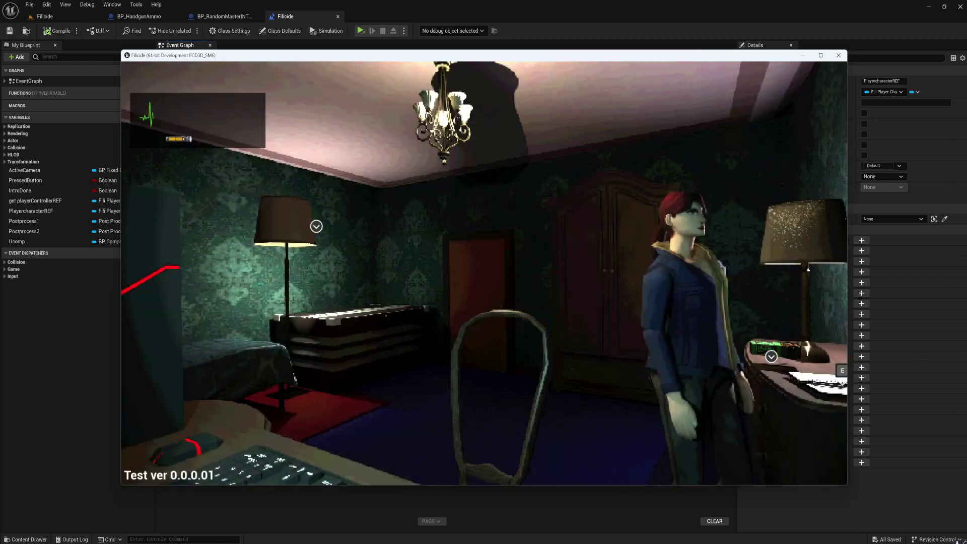
Interact with the green ammo box on the side table and answer Yes to the Handgun Ammo pickup prompt
{"action": "key", "text": "a"}
{"action": "key", "text": "d"}
{"action": "key", "text": "d"}
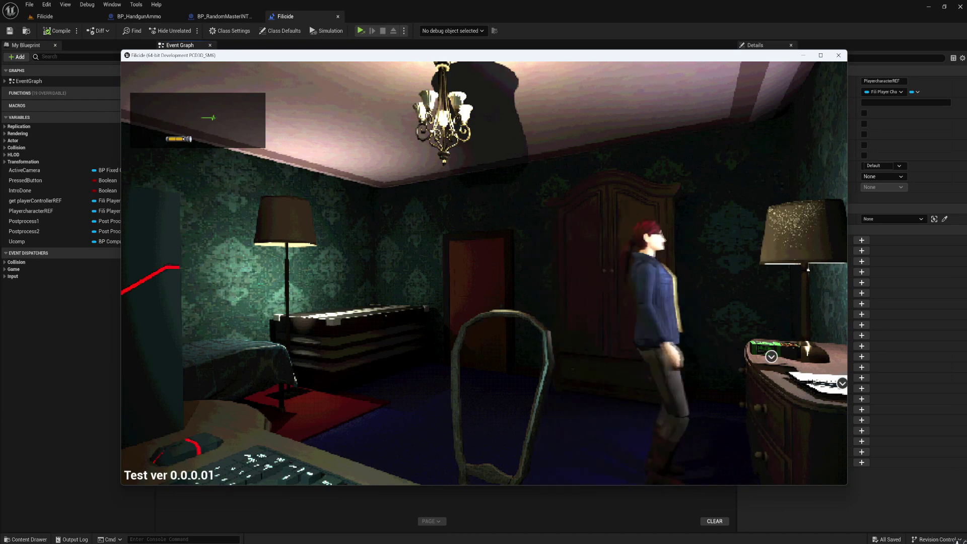
{"action": "key", "text": "e"}
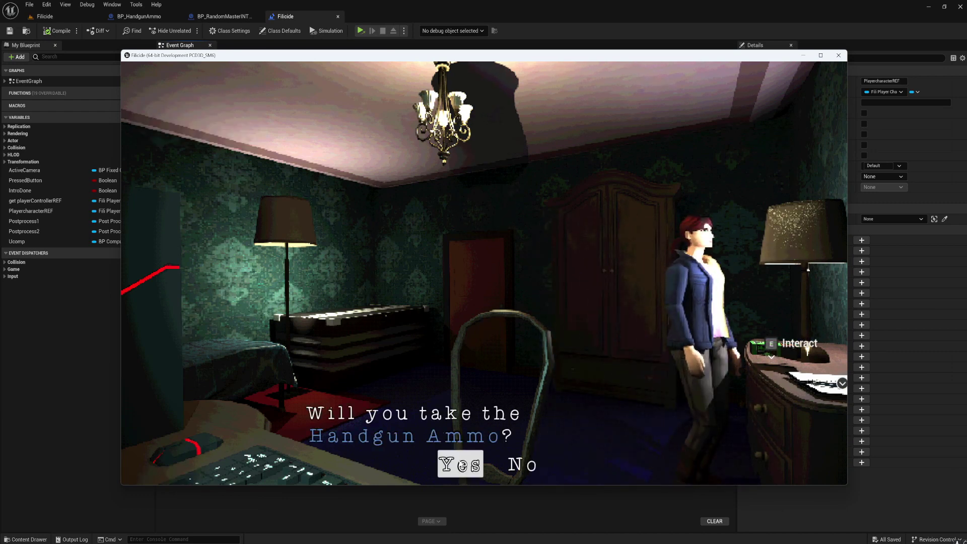
{"action": "left_click", "coordinate": [450, 461]}
{"action": "left_click", "coordinate": [439, 454]}
Check the inventory for the Handgun Ammo, close it and end the play test
{"action": "key", "text": "Tab"}
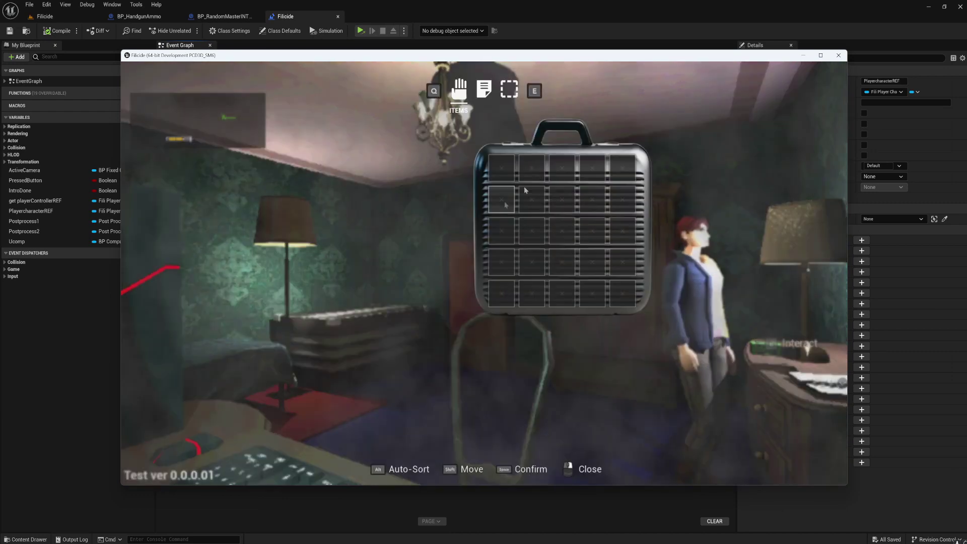
{"action": "right_click", "coordinate": [514, 222]}
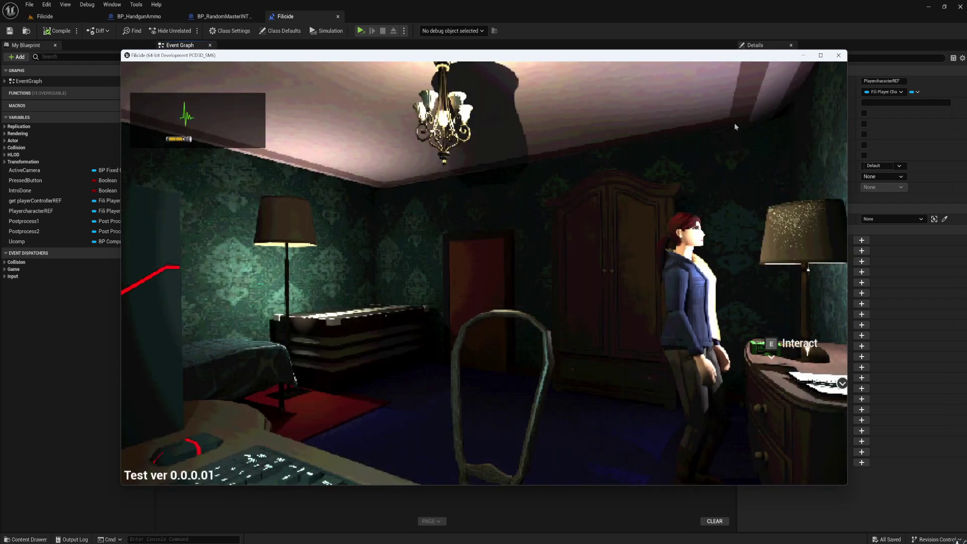
{"action": "key", "text": "super"}
{"action": "left_click", "coordinate": [839, 55]}
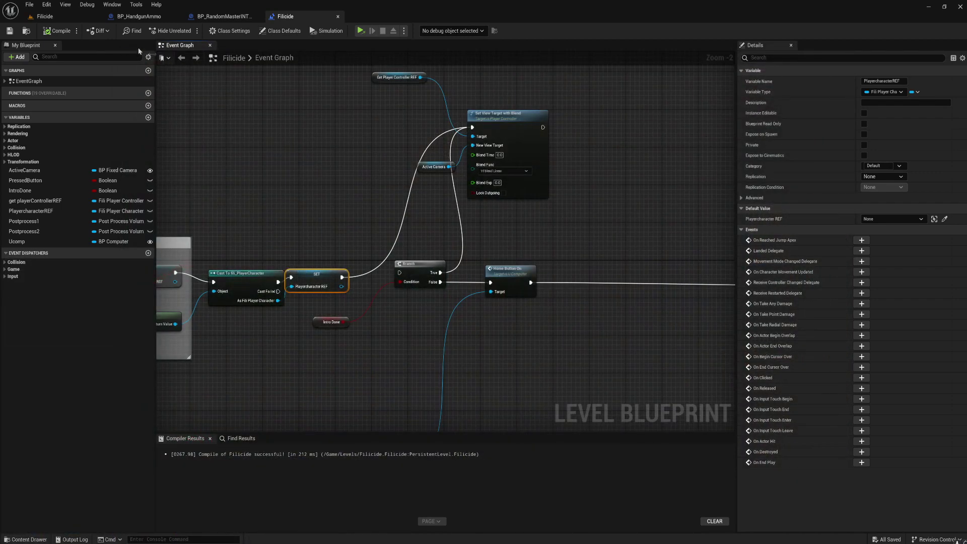
Select the green ammo box on the side table in the Filicide level, locate its asset and open the BP_HandgunAmmo blueprint
{"action": "left_click", "coordinate": [45, 16]}
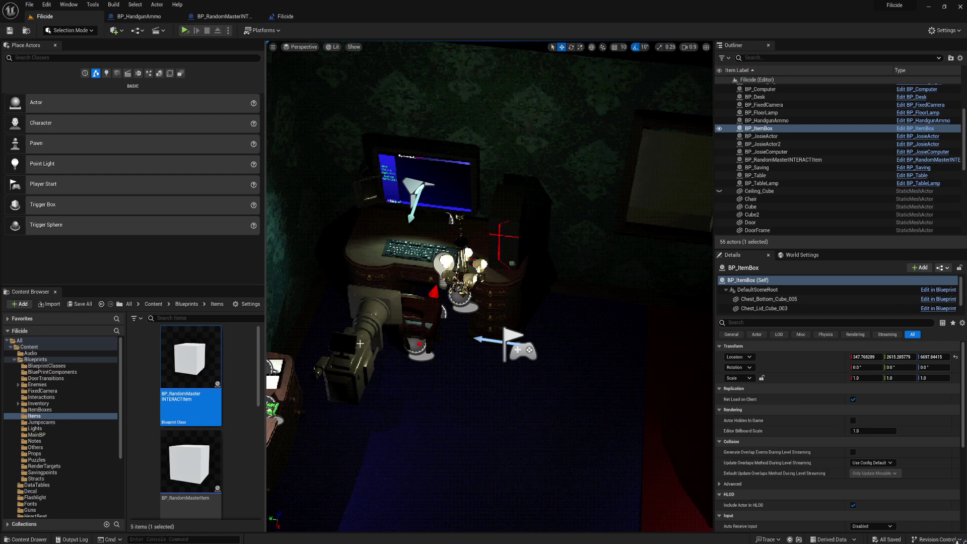
{"action": "right_click_drag", "start_coordinate": [360, 343], "coordinate": [370, 391]}
{"action": "left_click", "coordinate": [434, 387]}
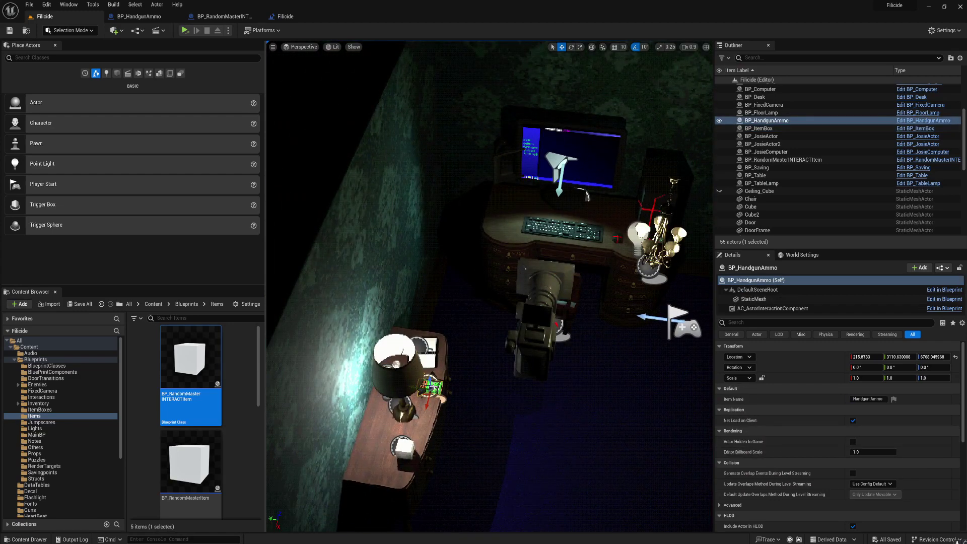
{"action": "right_click", "coordinate": [434, 387]}
{"action": "left_click", "coordinate": [458, 183]}
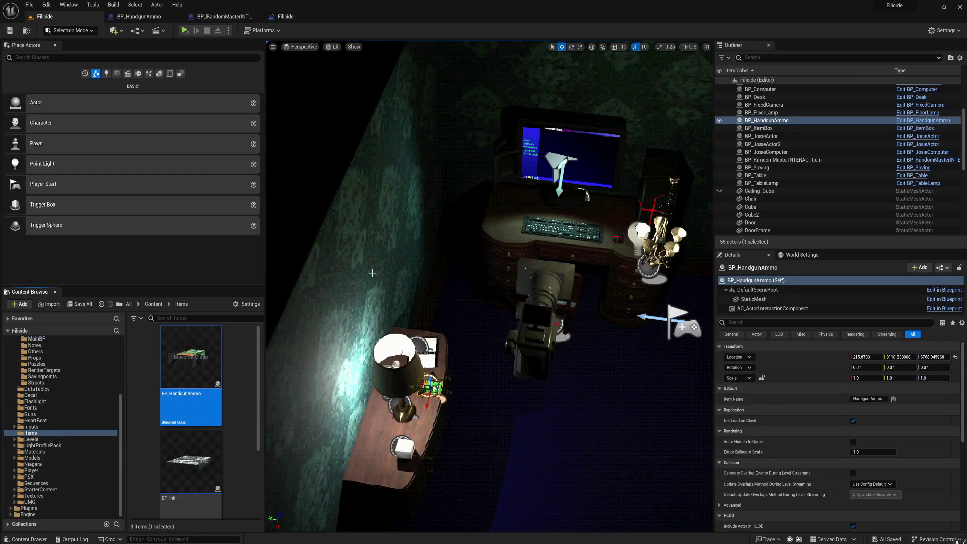
{"action": "double_click", "coordinate": [214, 363]}
Set the Amount of the Can Add Item Count node to 1, and compile and save the blueprint
{"action": "right_click_drag", "start_coordinate": [333, 251], "coordinate": [447, 178]}
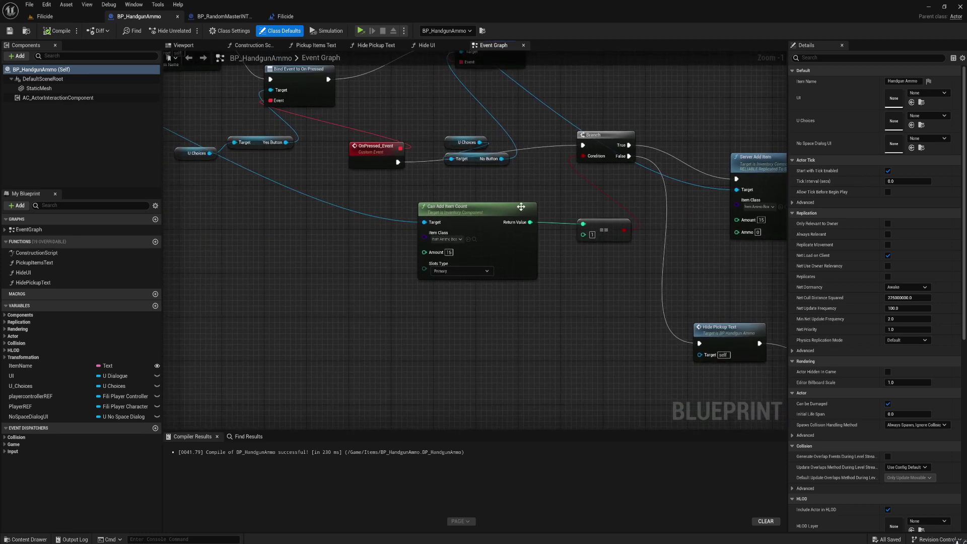
{"action": "scroll", "coordinate": [553, 231], "scroll_direction": "up", "scroll_amount": 1}
{"action": "left_click", "coordinate": [433, 254]}
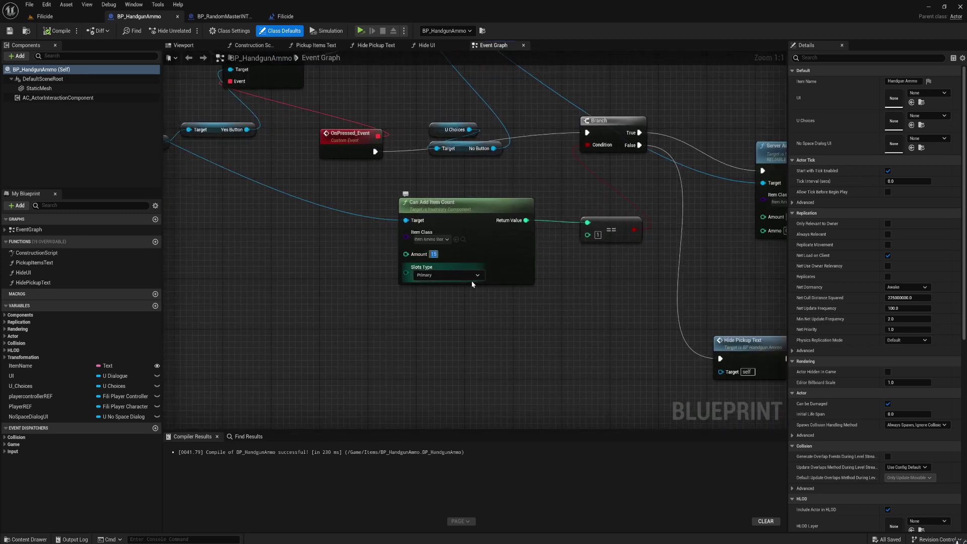
{"action": "type", "text": "1"}
{"action": "right_click_drag", "start_coordinate": [655, 304], "coordinate": [419, 337]}
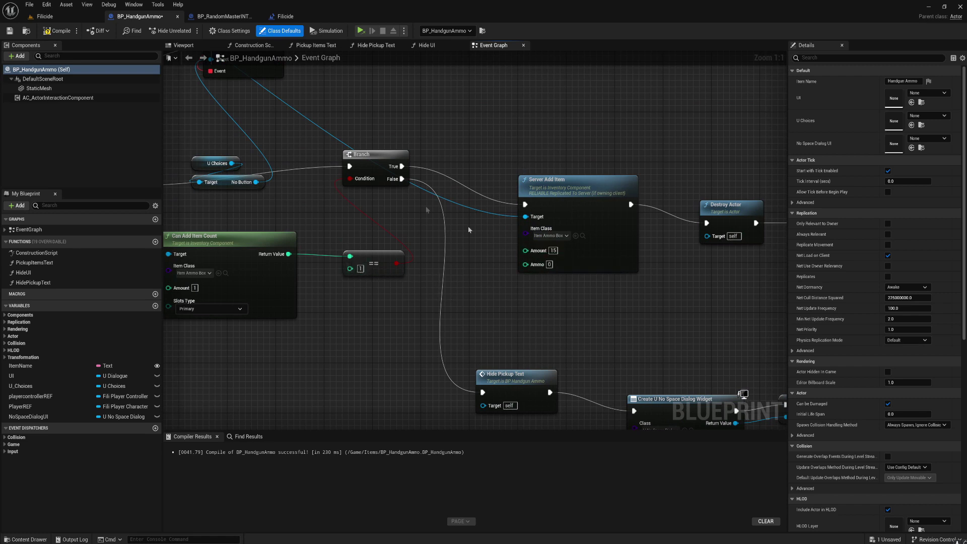
{"action": "left_click", "coordinate": [56, 31]}
{"action": "left_click", "coordinate": [10, 31]}
Play-test the level, answer Yes to the Handgun Ammo pickup on the side table, and check the ammo in the inventory
{"action": "left_click", "coordinate": [366, 34]}
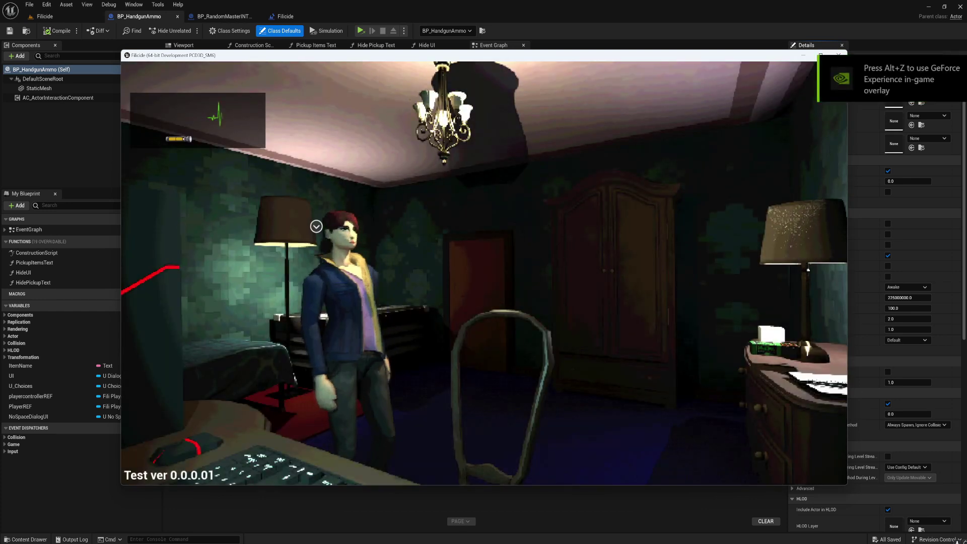
{"action": "key", "text": "e"}
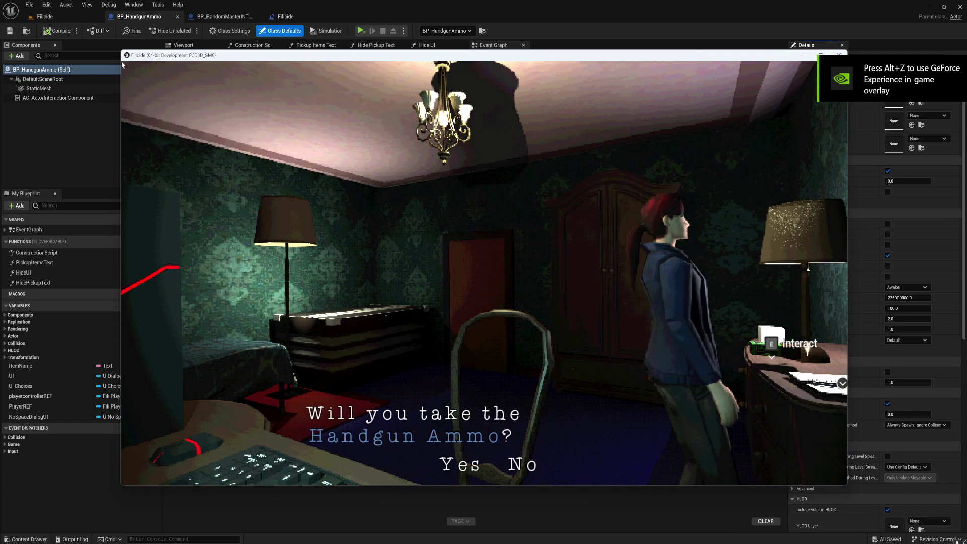
{"action": "left_click", "coordinate": [459, 463]}
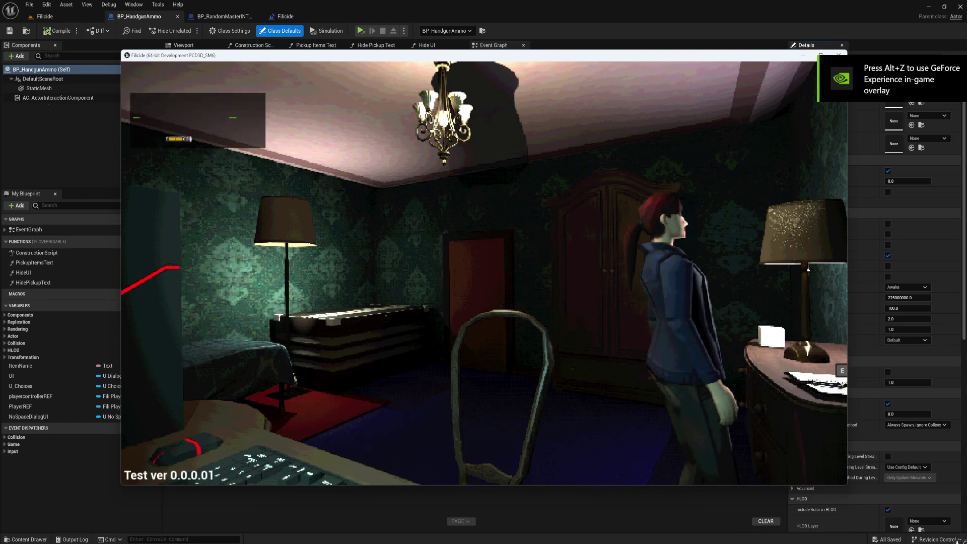
{"action": "key", "text": "shift"}
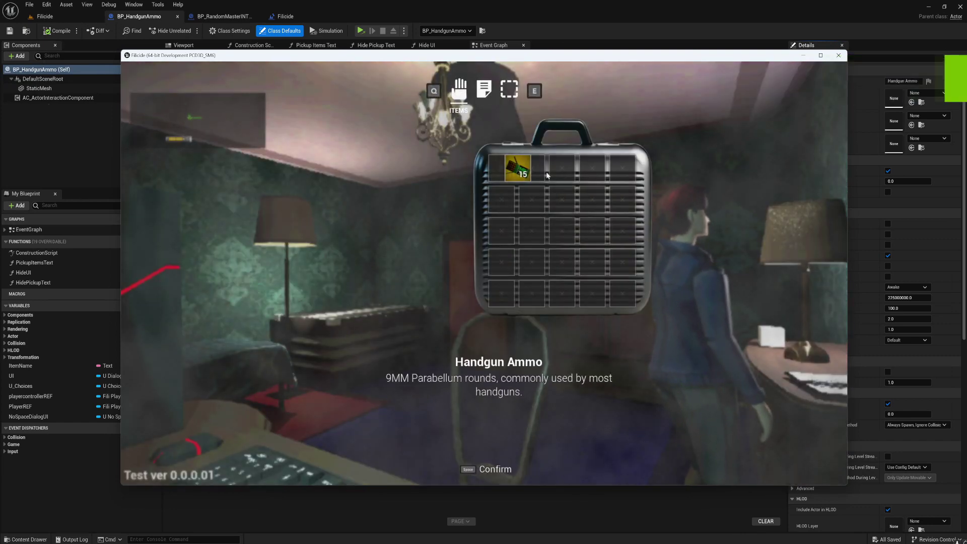
{"action": "key", "text": "space"}
{"action": "key", "text": "Tab"}
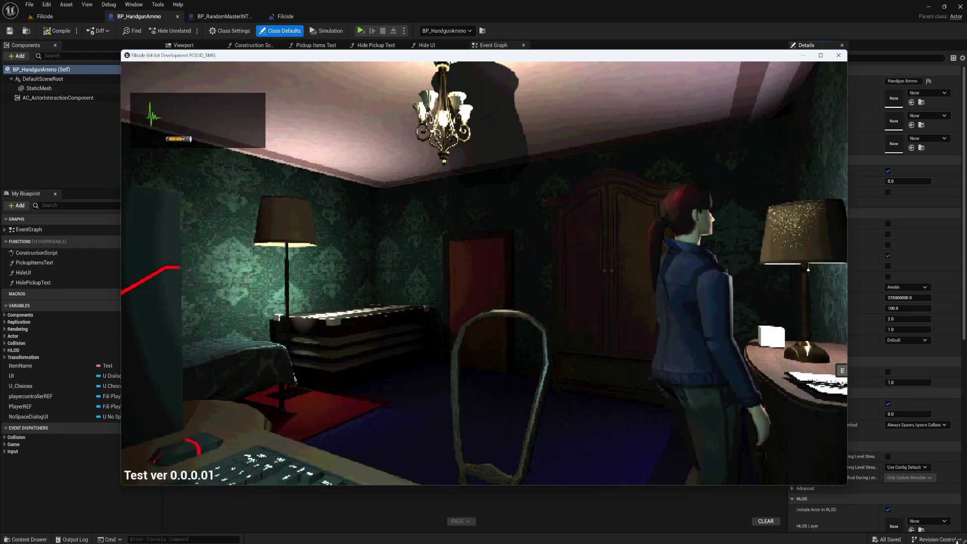
Interact with the white box on the side table, answer Yes to taking the Items, and open the inventory
{"action": "key", "text": "w"}
{"action": "key", "text": "e"}
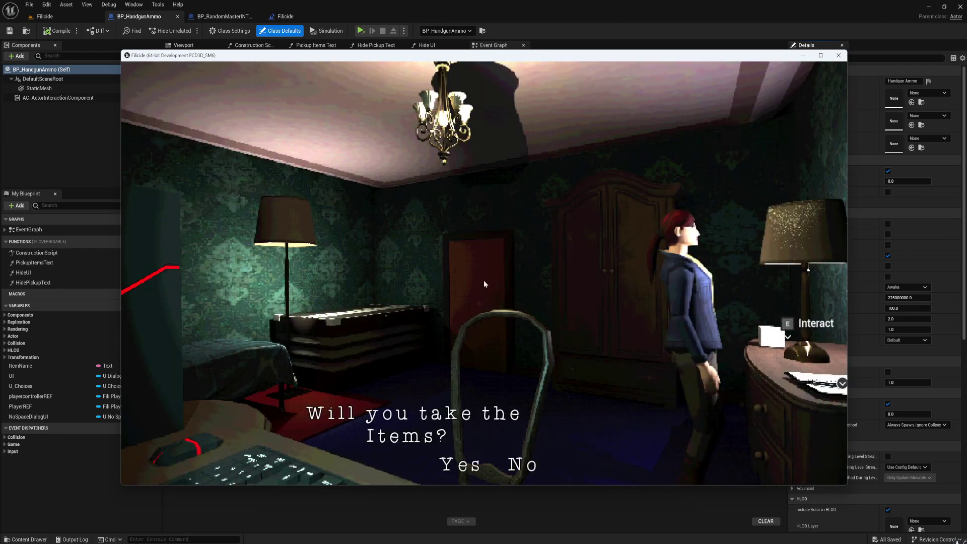
{"action": "left_click", "coordinate": [460, 465]}
{"action": "key", "text": "Tab"}
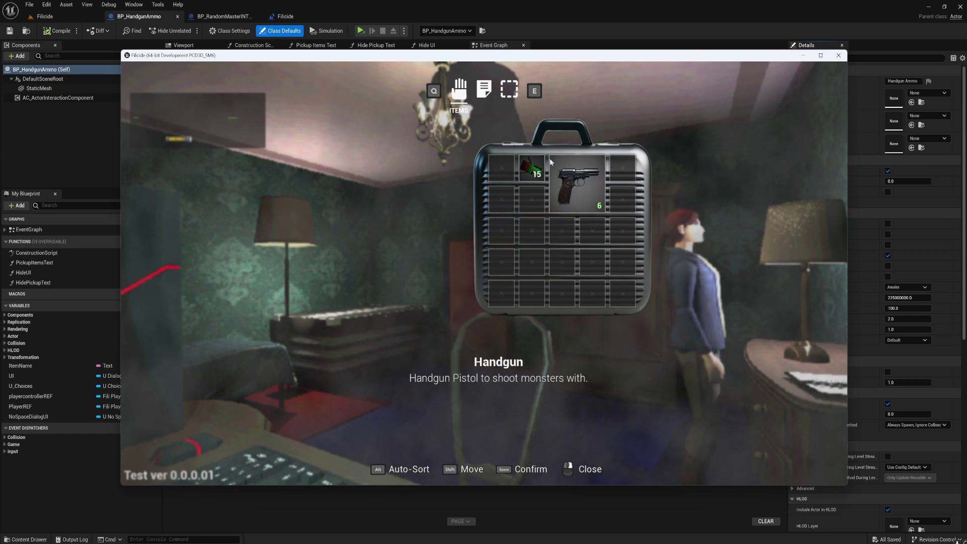
Try to combine the Handgun Ammo with the Handgun in the inventory, and close the inventory
{"action": "left_click", "coordinate": [535, 172]}
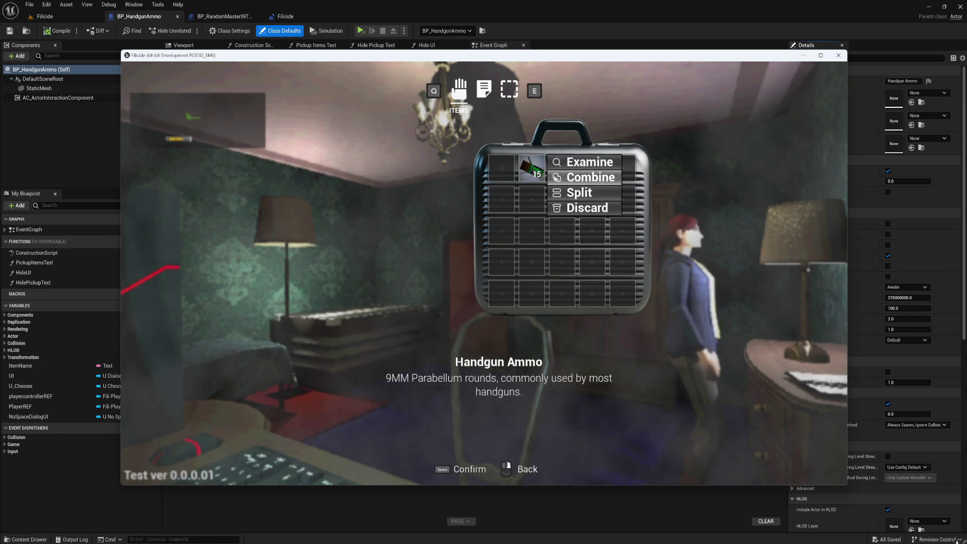
{"action": "left_click", "coordinate": [556, 178]}
{"action": "left_click", "coordinate": [581, 190]}
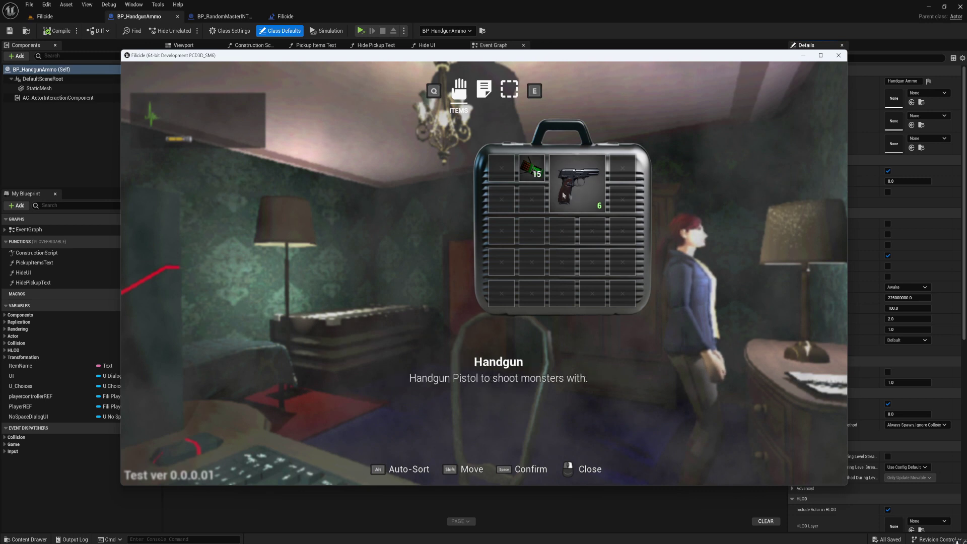
{"action": "right_click", "coordinate": [556, 239]}
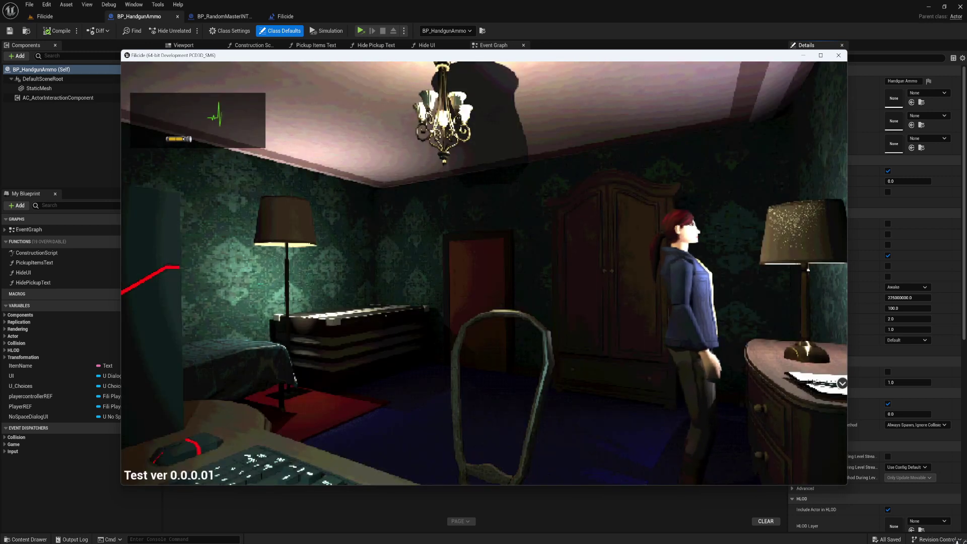
Walk the character back and forth across the bedroom and end the play test
{"action": "key", "text": "a"}
{"action": "key", "text": "d"}
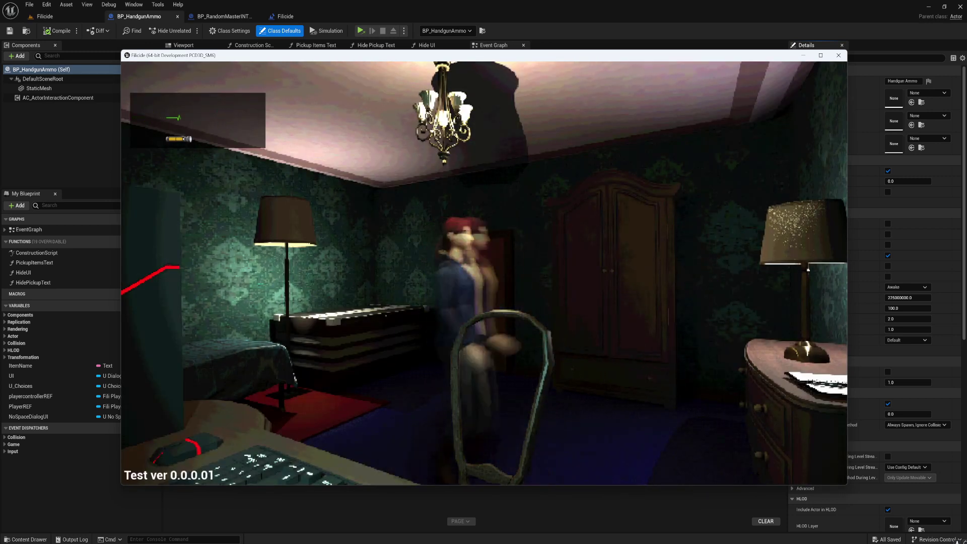
{"action": "key", "text": "d"}
{"action": "key", "text": "super"}
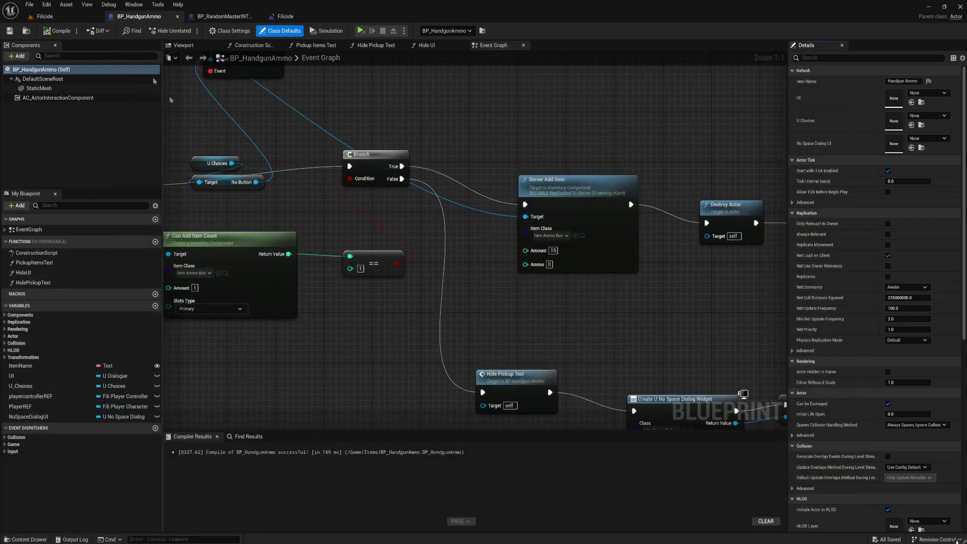
Return to the Filicide level and browse to the Items folder inside Blueprints
{"action": "left_click", "coordinate": [45, 16]}
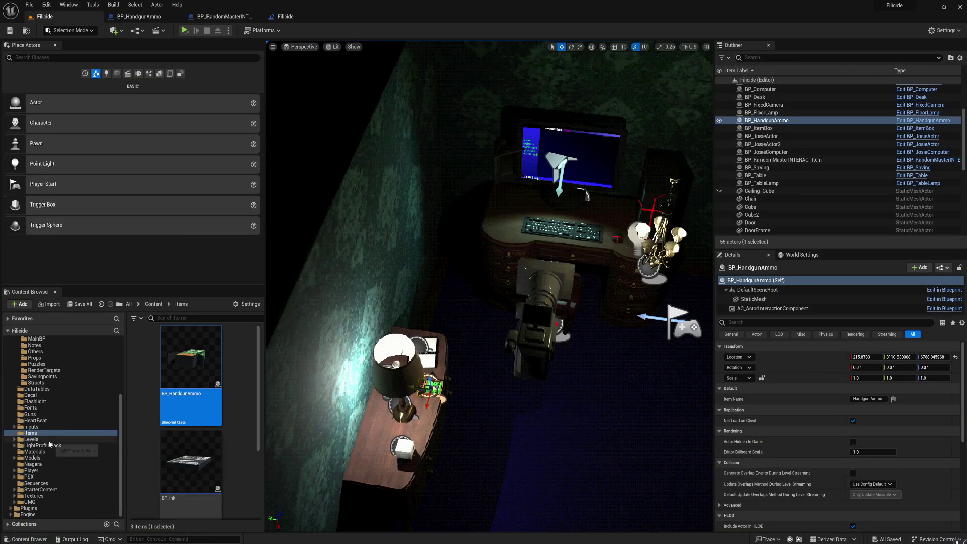
{"action": "scroll", "coordinate": [56, 413], "scroll_direction": "up", "scroll_amount": 3}
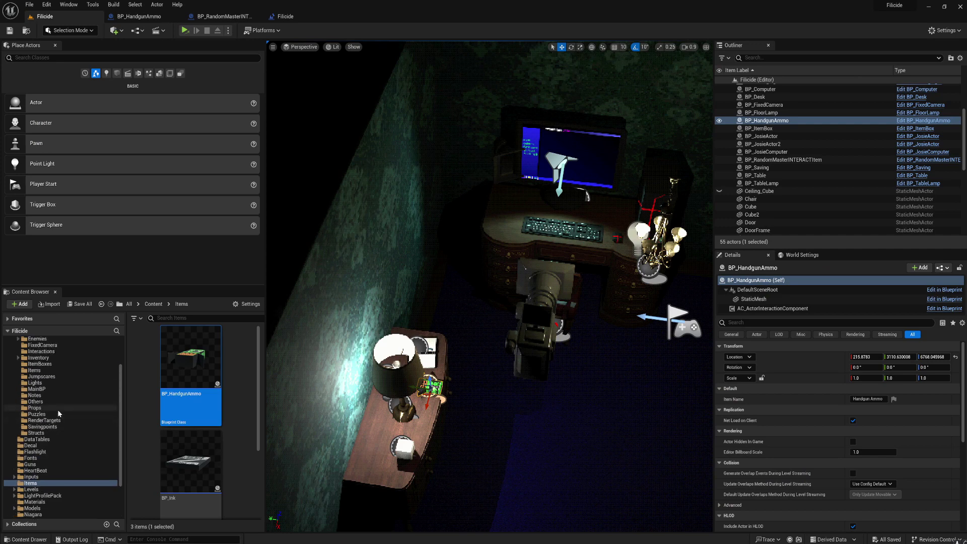
{"action": "double_click", "coordinate": [210, 373]}
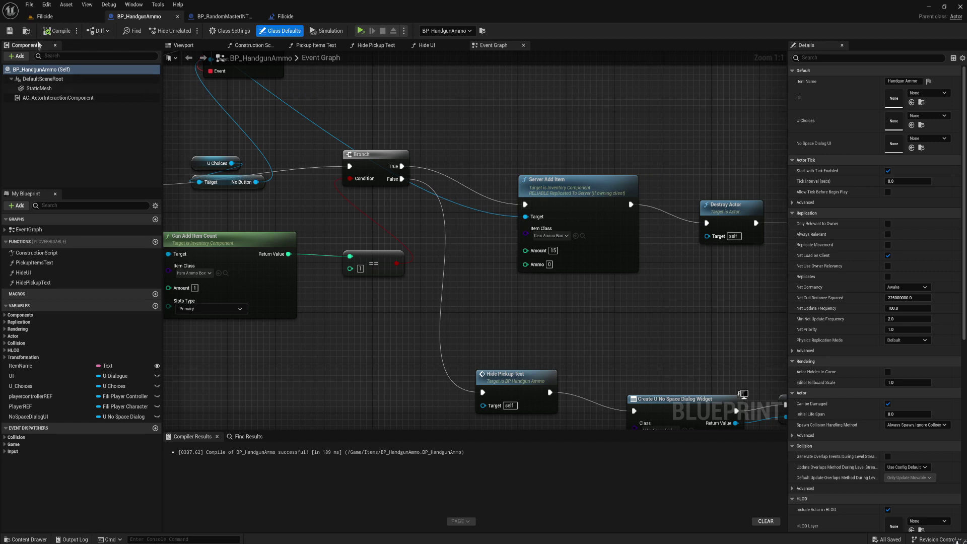
{"action": "left_click", "coordinate": [51, 18]}
{"action": "scroll", "coordinate": [54, 450], "scroll_direction": "up", "scroll_amount": 3}
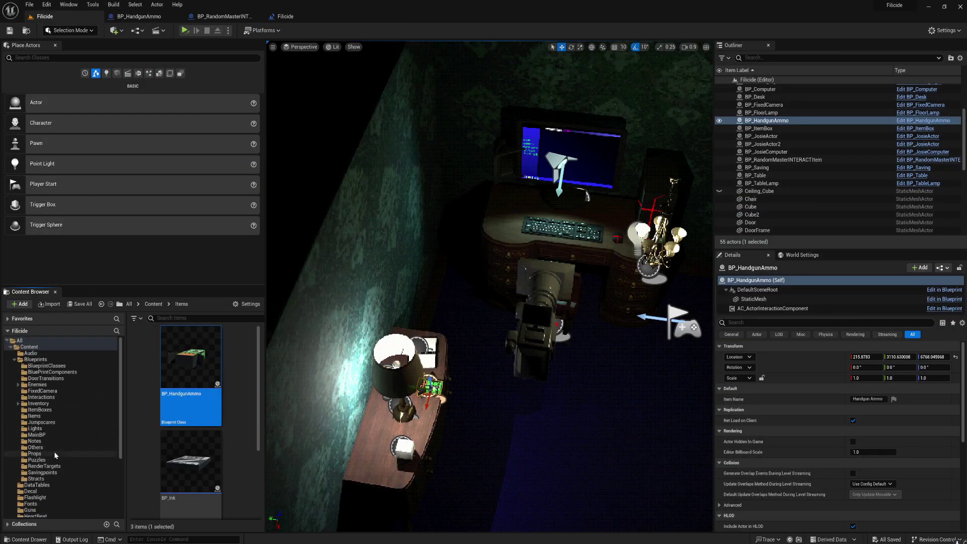
{"action": "left_click", "coordinate": [35, 416]}
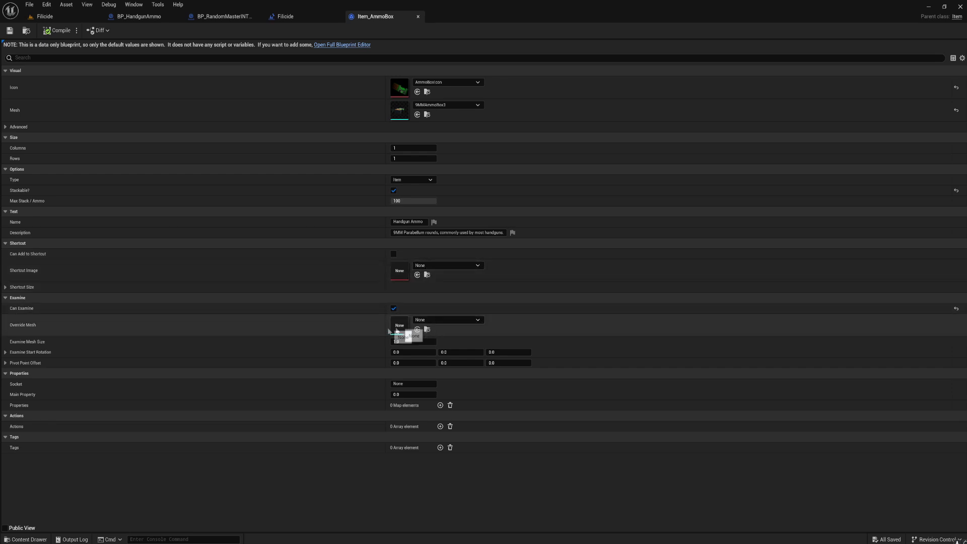
Set the Override Mesh of Item_AmmoBox to 9MMAmmoBox, compile it, and return to the Filicide level
{"action": "left_click", "coordinate": [438, 320]}
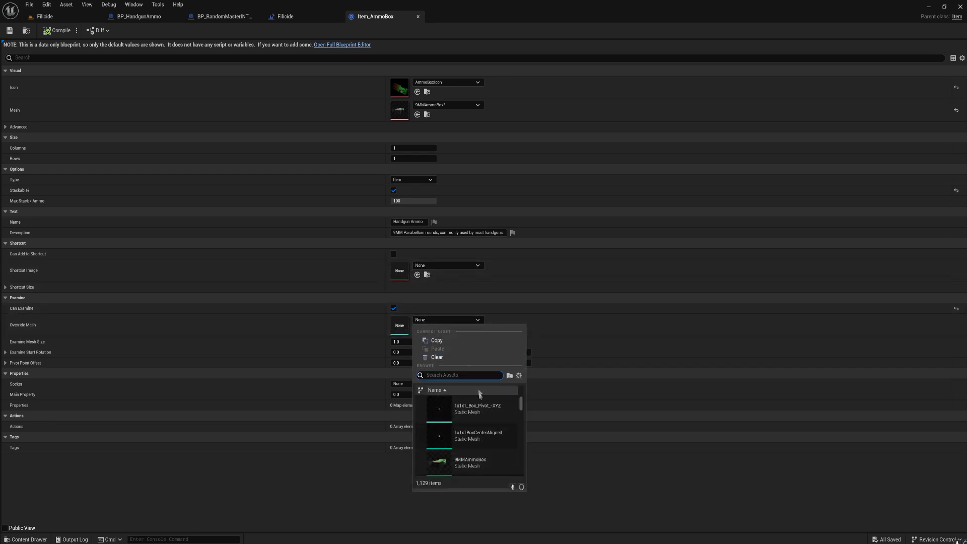
{"action": "left_click", "coordinate": [469, 462]}
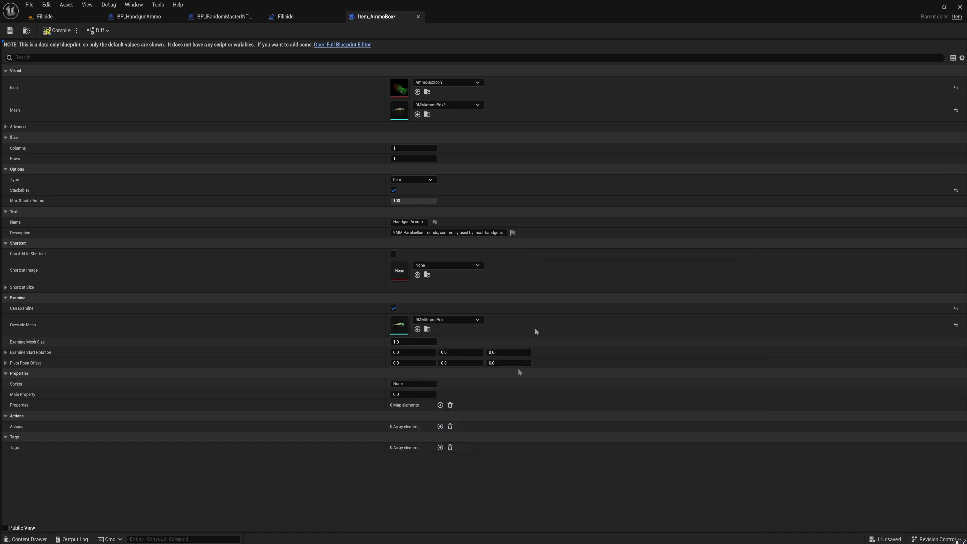
{"action": "left_click", "coordinate": [56, 32]}
{"action": "left_click", "coordinate": [44, 17]}
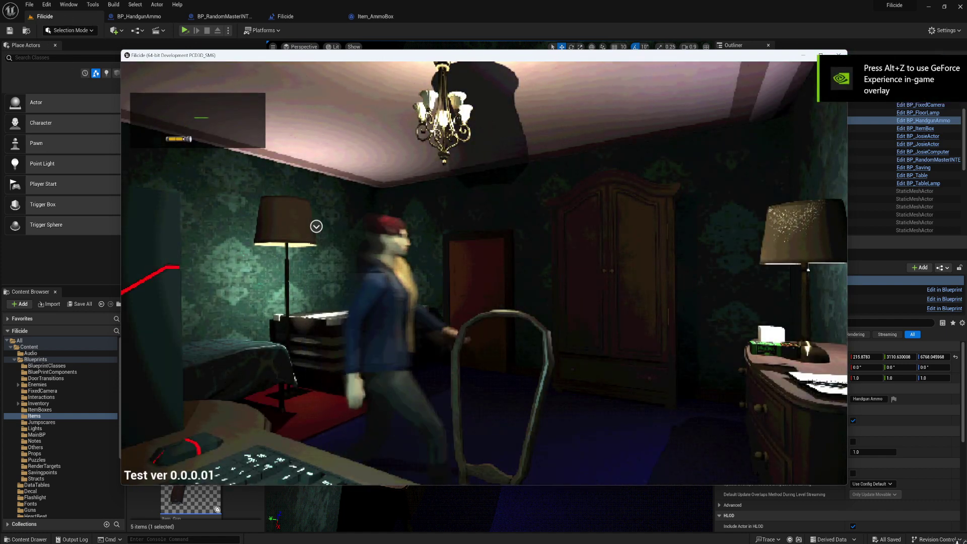
Walk the character to the side table, interact with the green ammo box and accept the Handgun Ammo pickup
{"action": "key", "text": "d"}
{"action": "key", "text": "s"}
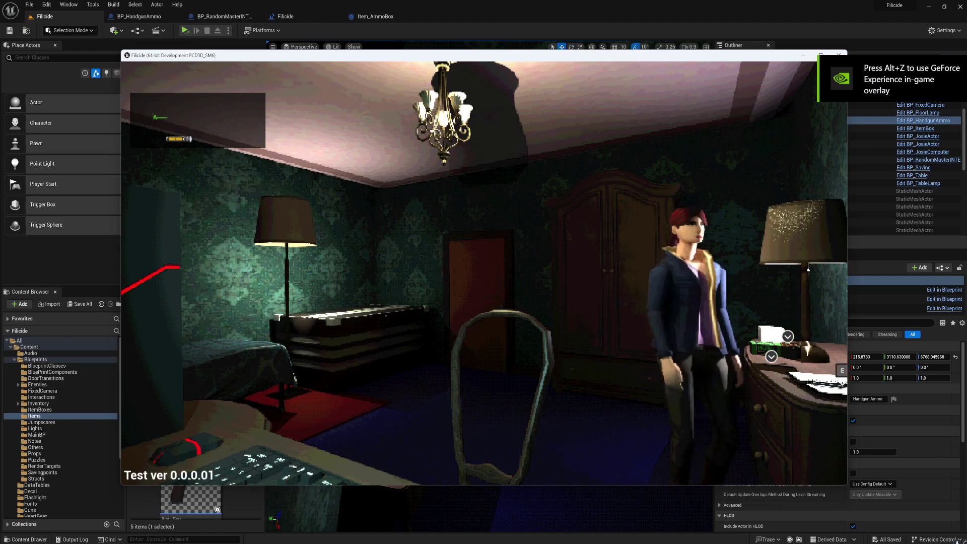
{"action": "key", "text": "d"}
{"action": "key", "text": "e"}
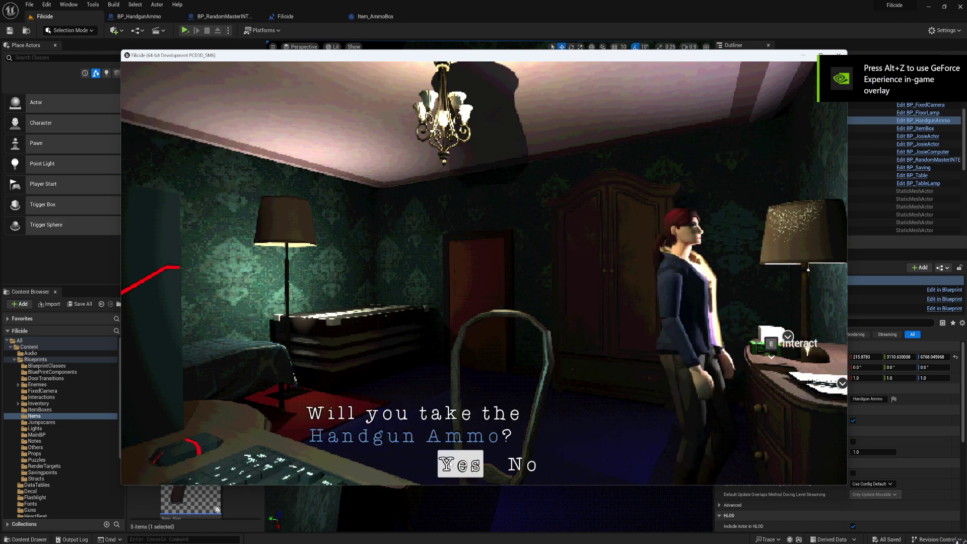
{"action": "left_click", "coordinate": [460, 464]}
Examine the Handgun Ammo from the inventory, rotate its model to inspect it, and leave the examine view
{"action": "key", "text": "Tab"}
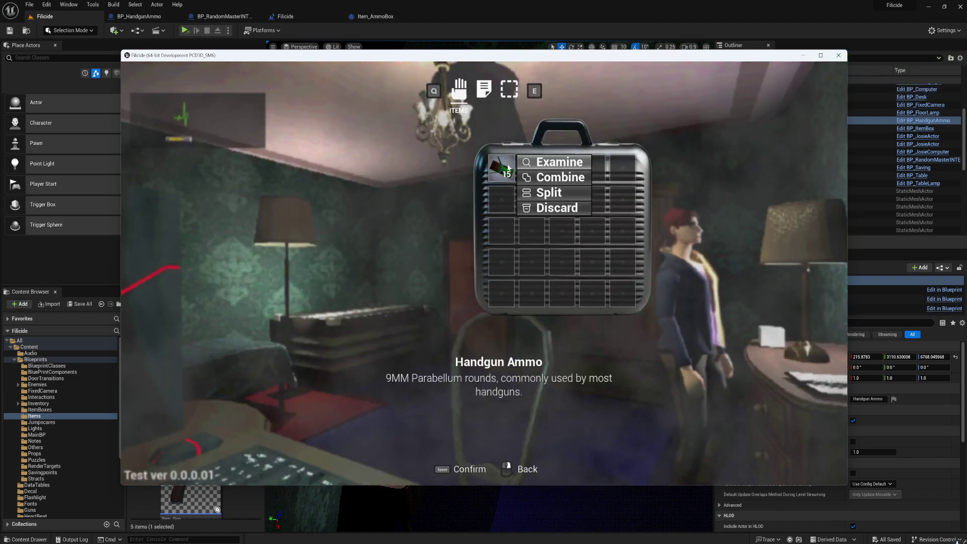
{"action": "key", "text": "space"}
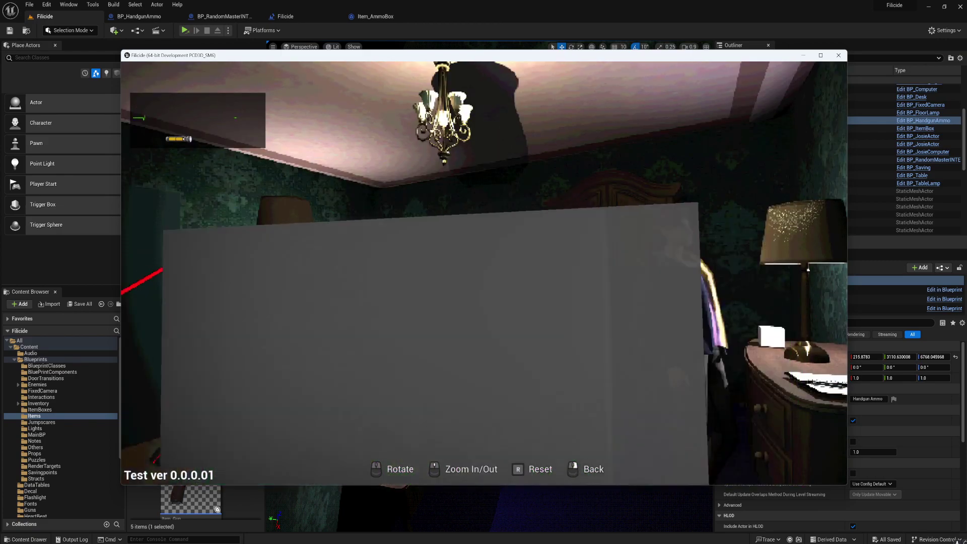
{"action": "left_click_drag", "start_coordinate": [483, 272], "coordinate": [342, 327]}
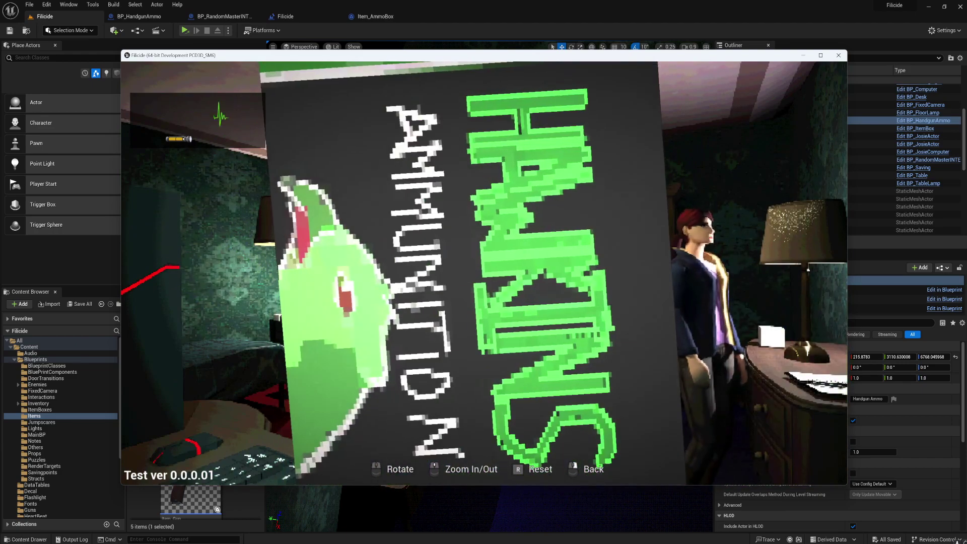
{"action": "right_click", "coordinate": [808, 269]}
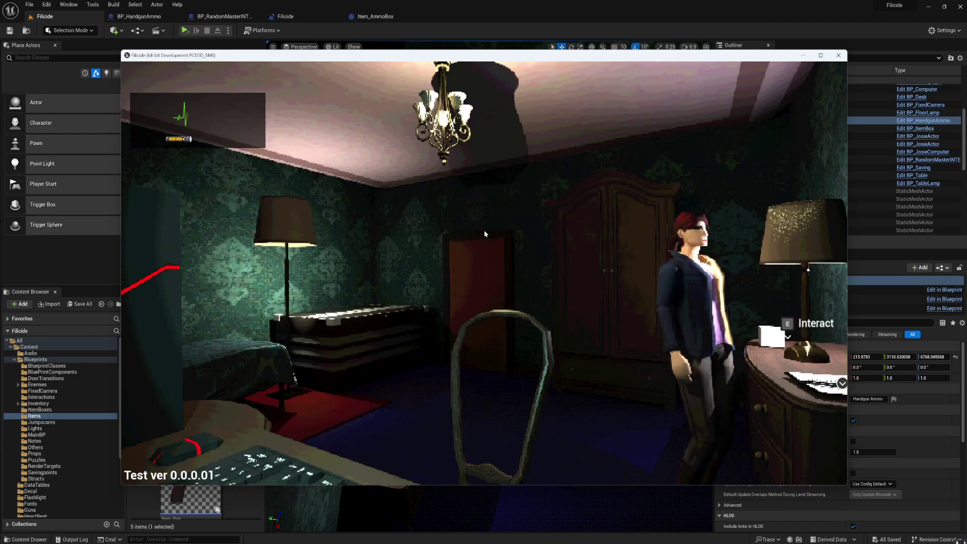
Reopen and close the inventory, and end the play test
{"action": "key", "text": "Tab"}
{"action": "right_click", "coordinate": [539, 270]}
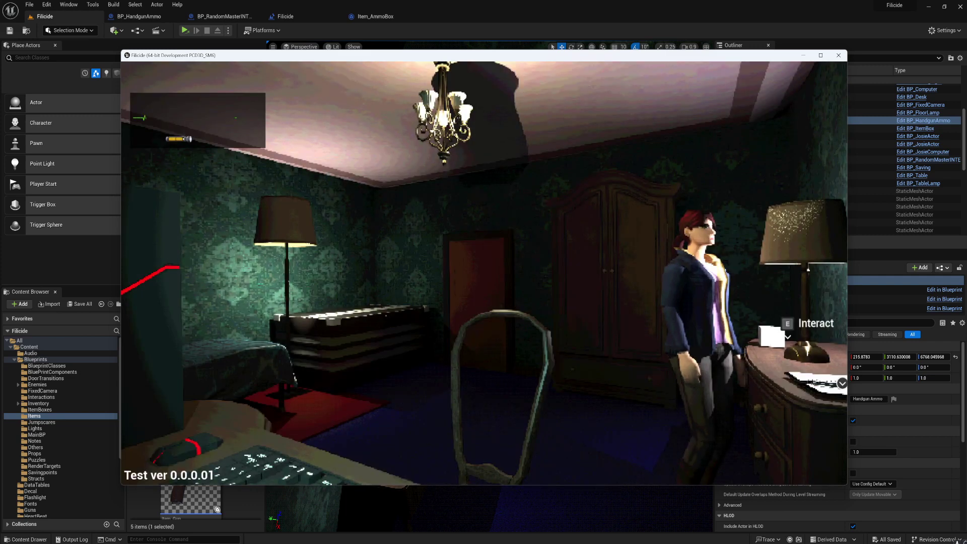
{"action": "key", "text": "super"}
{"action": "left_click", "coordinate": [839, 56]}
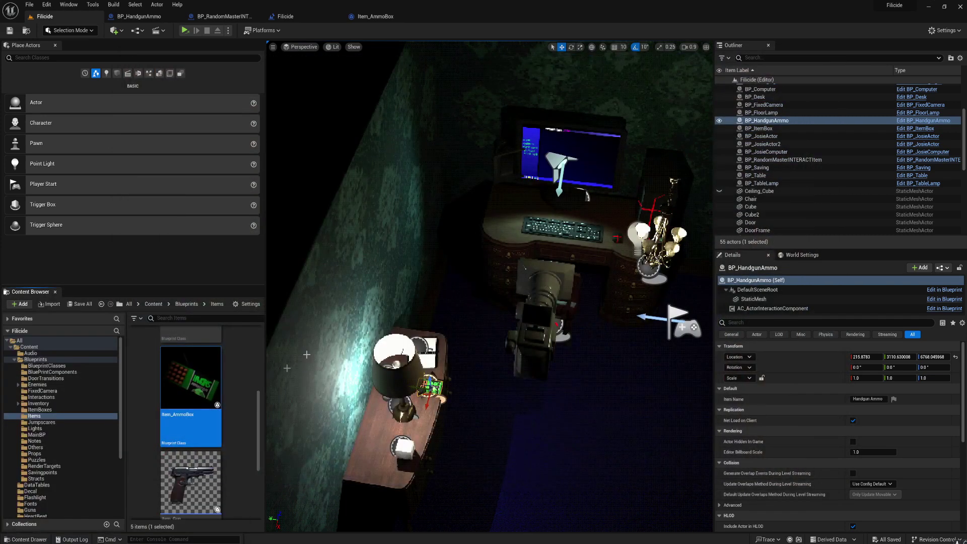
Open Item_AmmoBox from the Items folder and set its Columns size to 2
{"action": "double_click", "coordinate": [199, 389]}
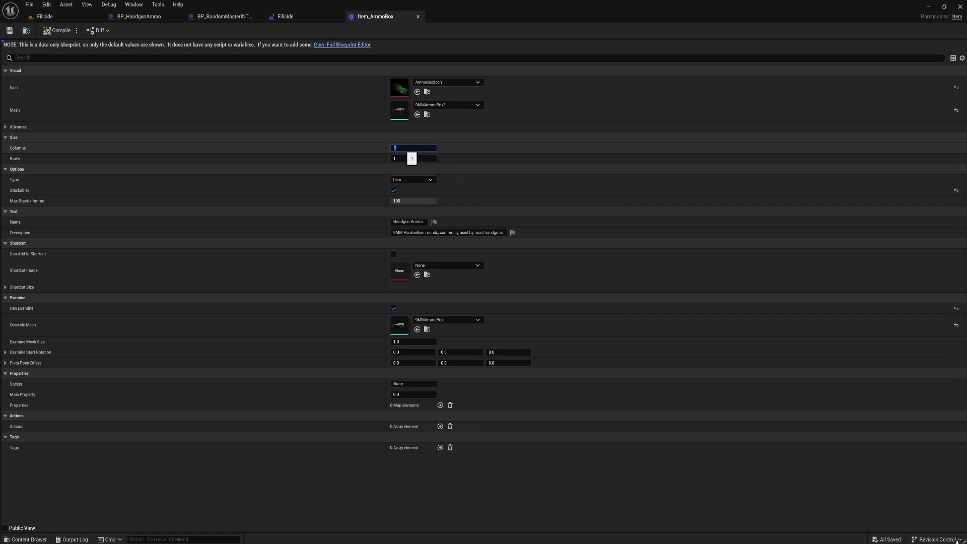
{"action": "key", "text": "Return"}
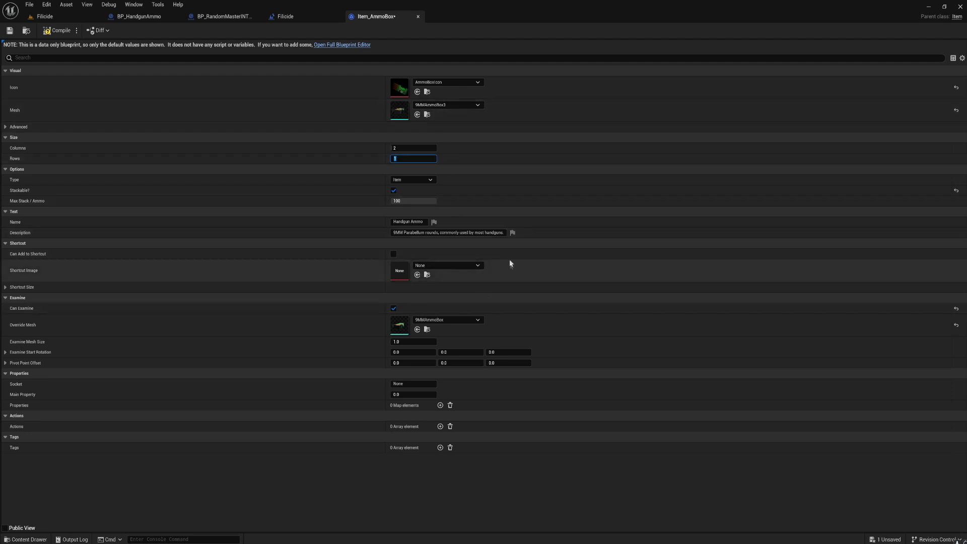
Try 9MMAmmoBox2 as the Override Mesh of Item_AmmoBox and switch back to 9MMAmmoBox
{"action": "left_click", "coordinate": [446, 320]}
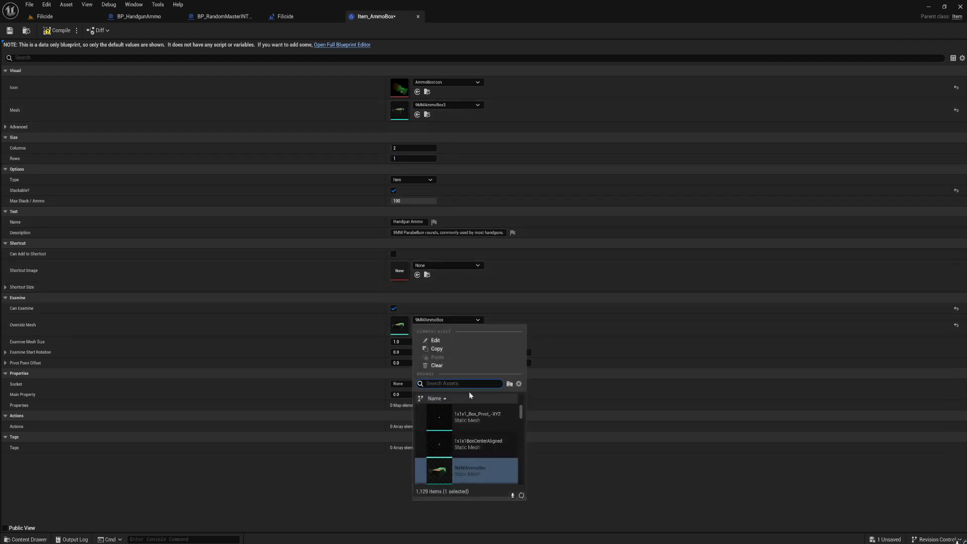
{"action": "scroll", "coordinate": [476, 433], "scroll_direction": "down", "scroll_amount": 1}
{"action": "left_click", "coordinate": [473, 441]}
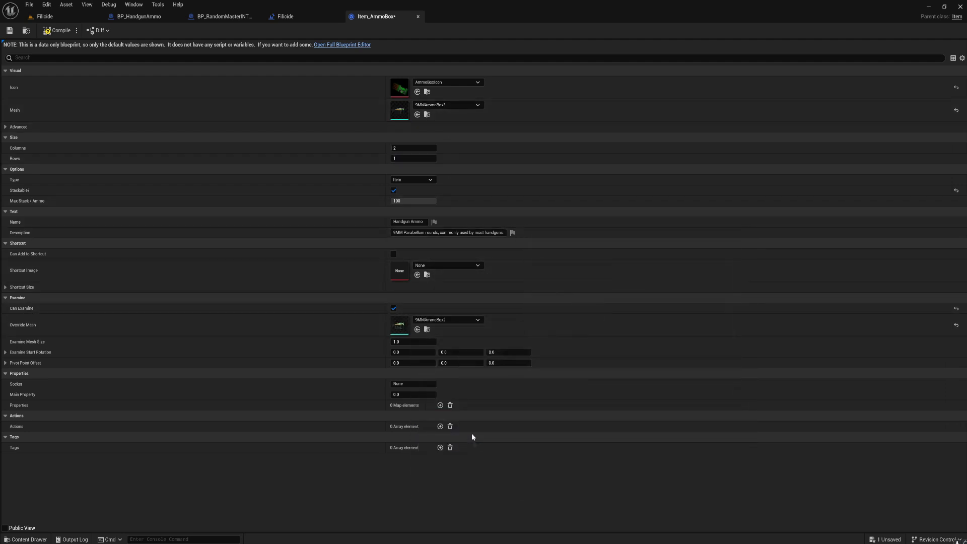
{"action": "left_click", "coordinate": [445, 320]}
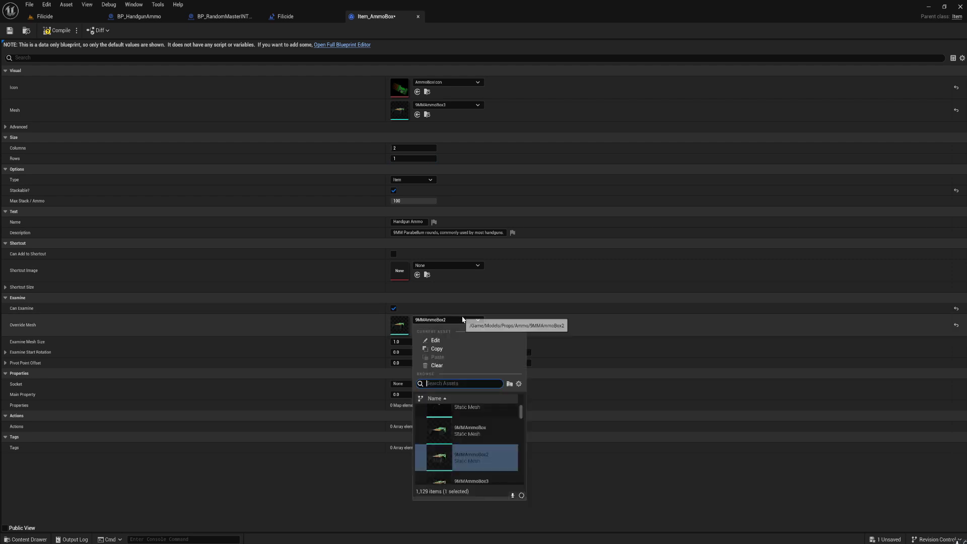
{"action": "left_click", "coordinate": [469, 431]}
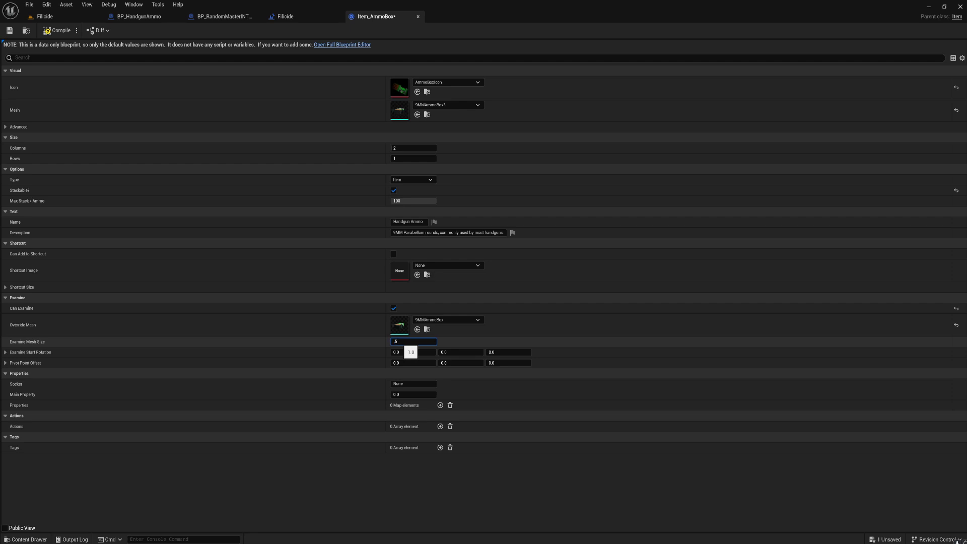
Set the Examine Mesh Size to 0.5, compile and save Item_AmmoBox, and return to the Filicide level
{"action": "key", "text": "Return"}
{"action": "left_click", "coordinate": [47, 31]}
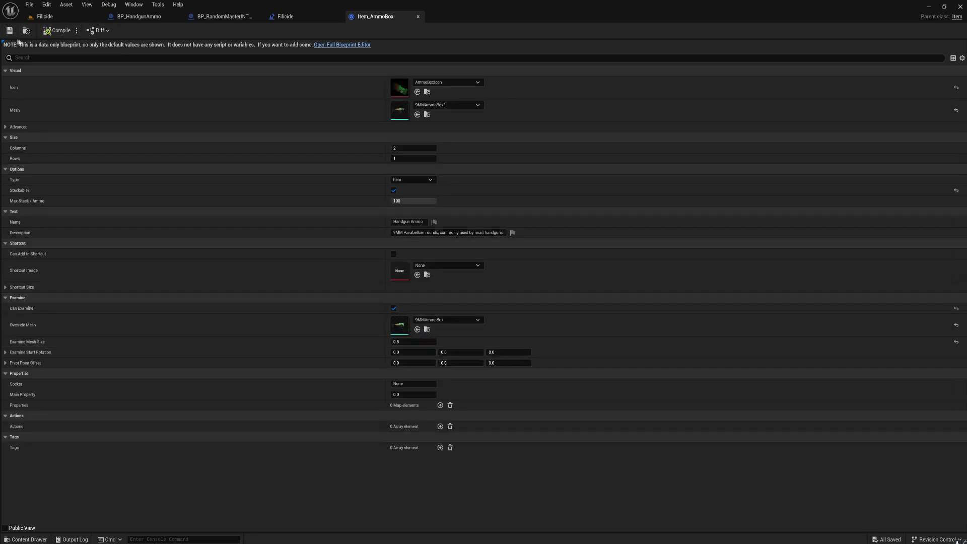
{"action": "left_click", "coordinate": [44, 16]}
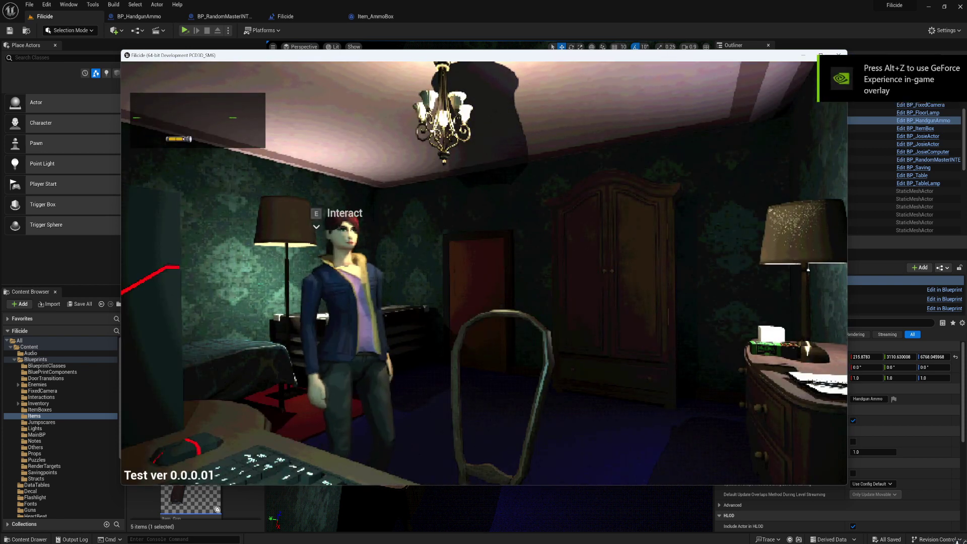
In a new play test, walk the character to the side table and pick up the Handgun Ammo box
{"action": "key", "text": "d"}
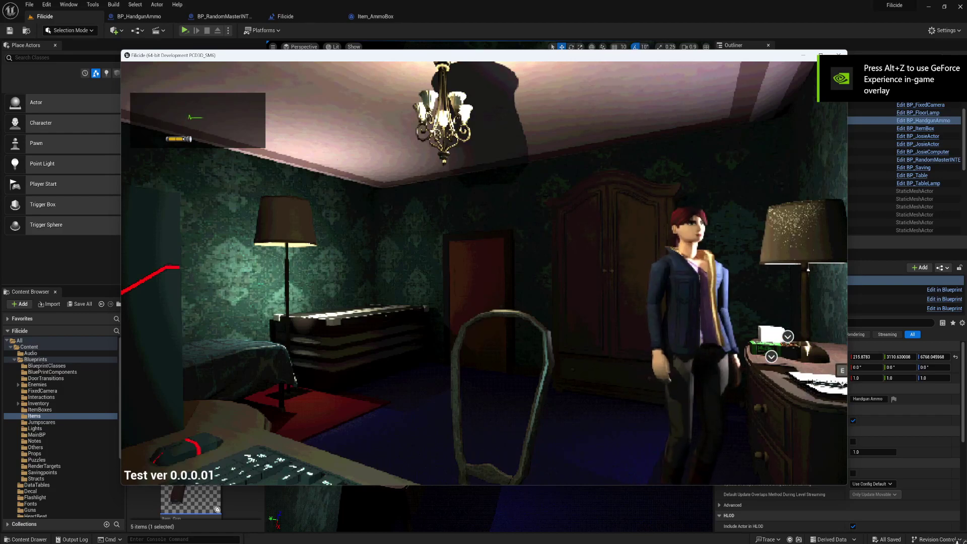
{"action": "key", "text": "d"}
{"action": "key", "text": "e"}
{"action": "left_click", "coordinate": [460, 464]}
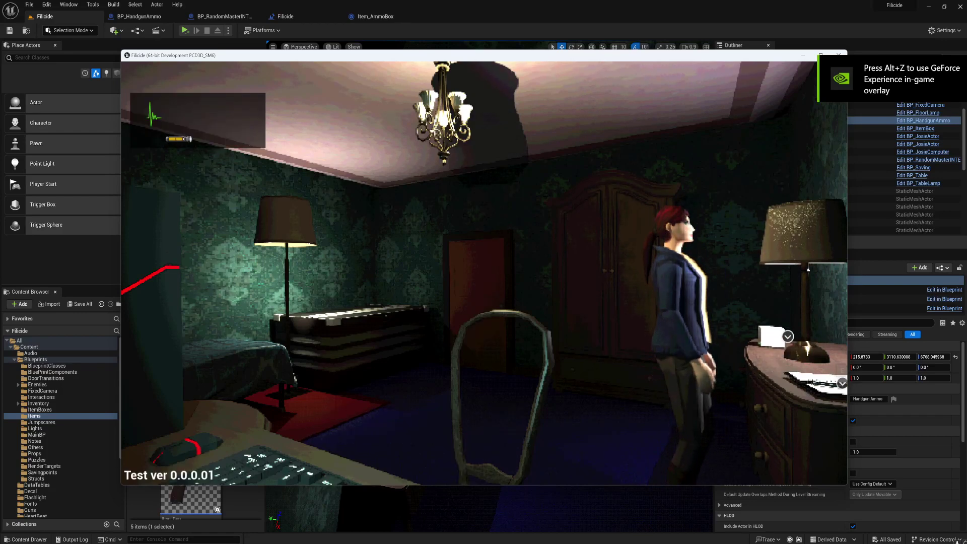
Examine the Handgun Ammo from the inventory, rotate its model, and end the play test
{"action": "key", "text": "Tab"}
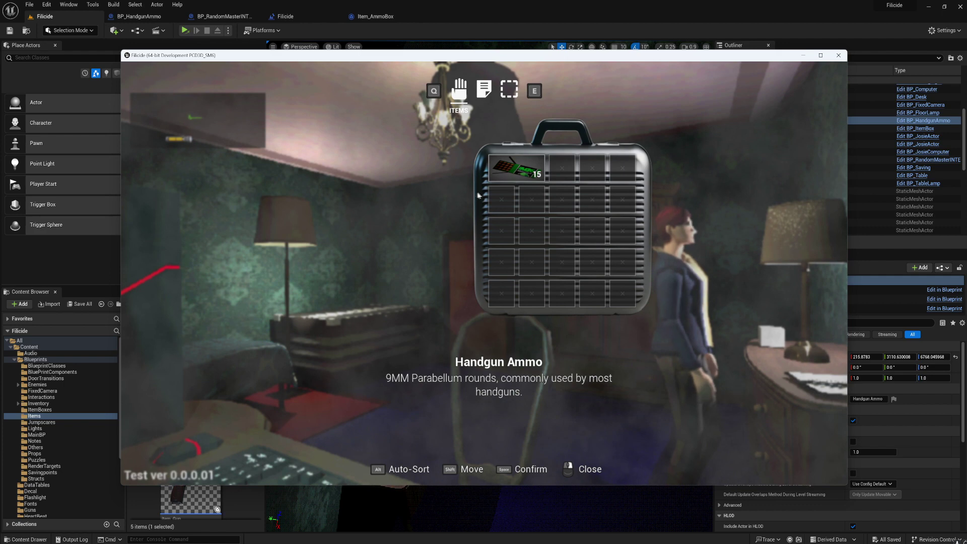
{"action": "left_click", "coordinate": [533, 171]}
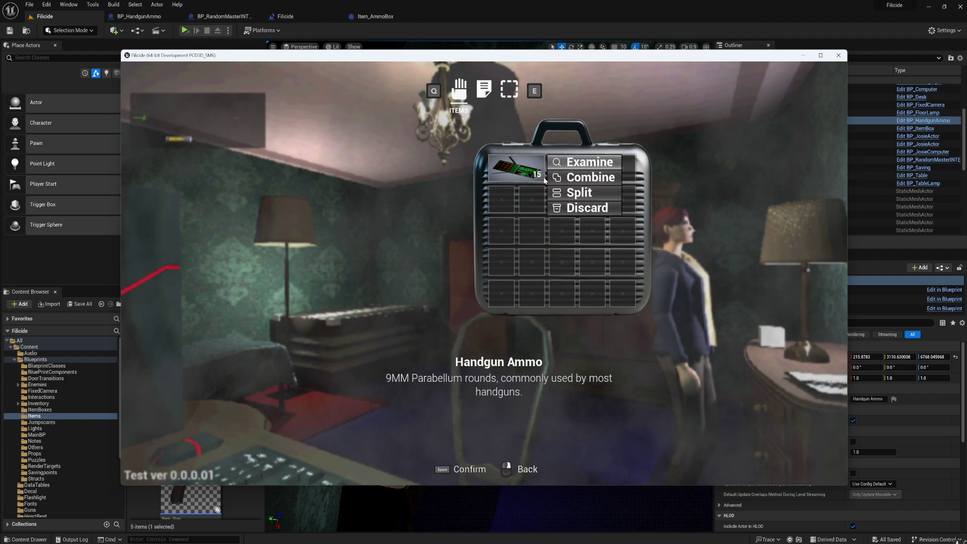
{"action": "left_click", "coordinate": [584, 163]}
{"action": "left_click_drag", "start_coordinate": [484, 273], "coordinate": [544, 272]}
{"action": "right_click", "coordinate": [544, 272]}
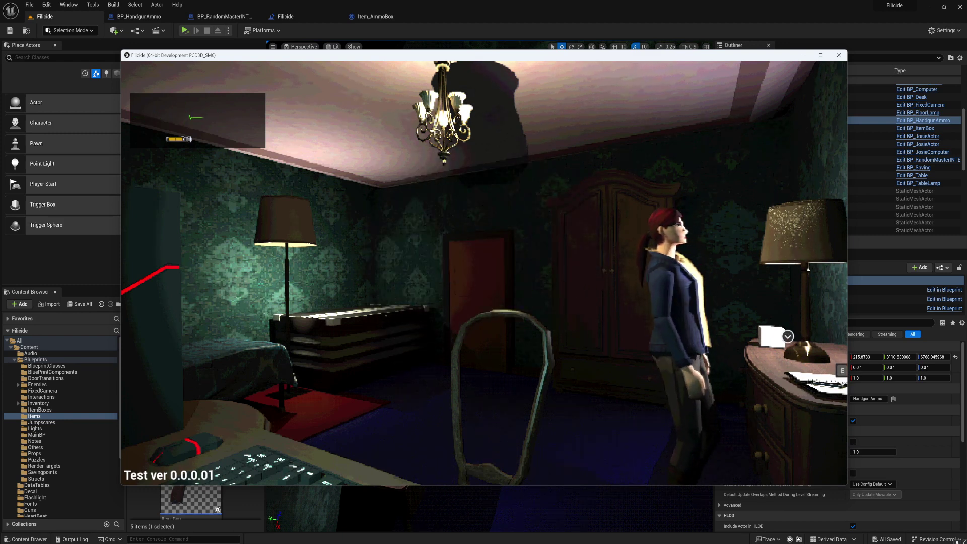
{"action": "key", "text": "super"}
{"action": "left_click", "coordinate": [839, 56]}
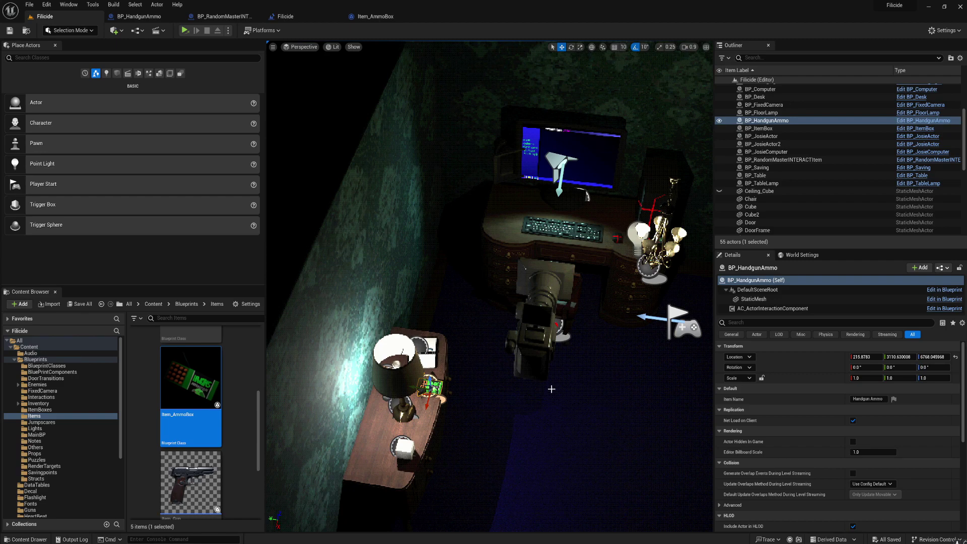
Set the Columns size of Item_AmmoBox to 1, compile and save it, and return to the Filicide level
{"action": "right_click_drag", "start_coordinate": [513, 403], "coordinate": [547, 424]}
{"action": "double_click", "coordinate": [174, 375]}
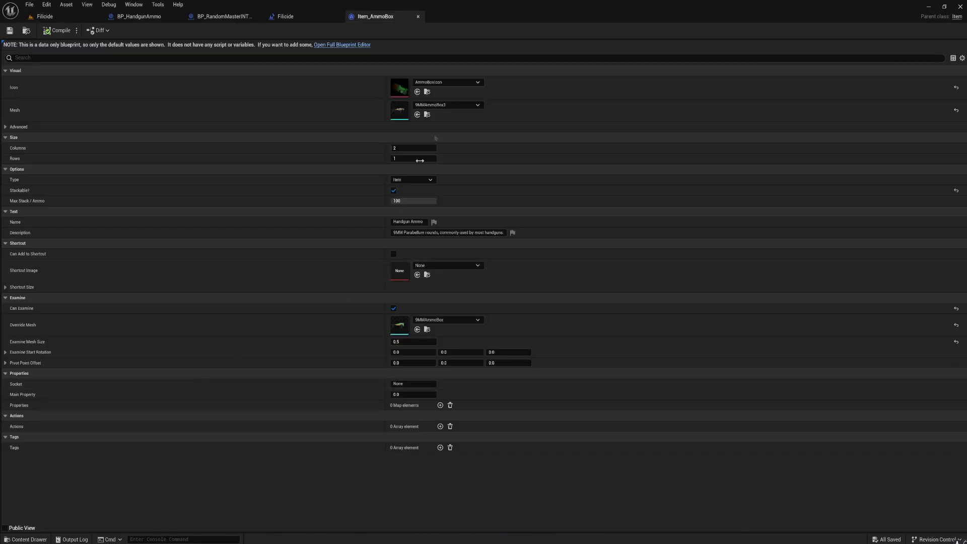
{"action": "key", "text": "Return"}
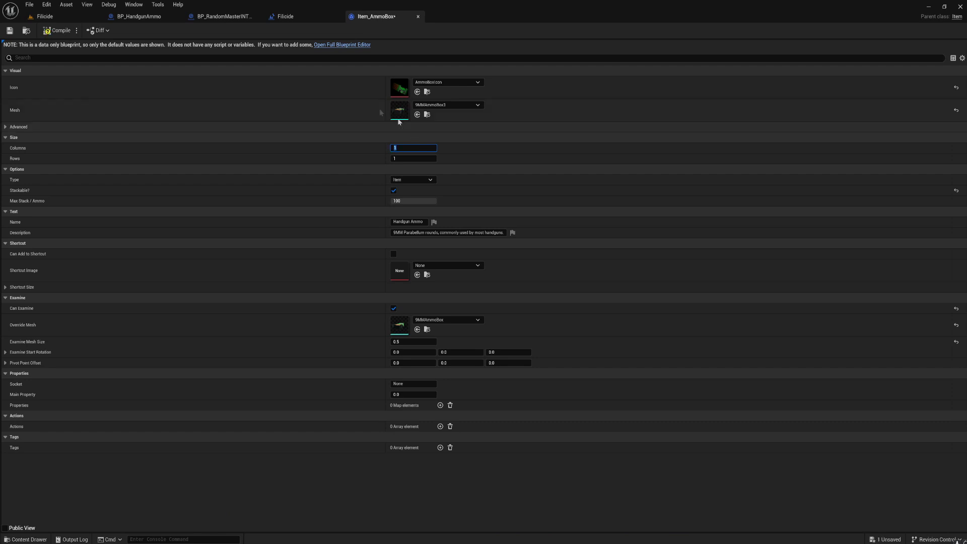
{"action": "left_click", "coordinate": [51, 29]}
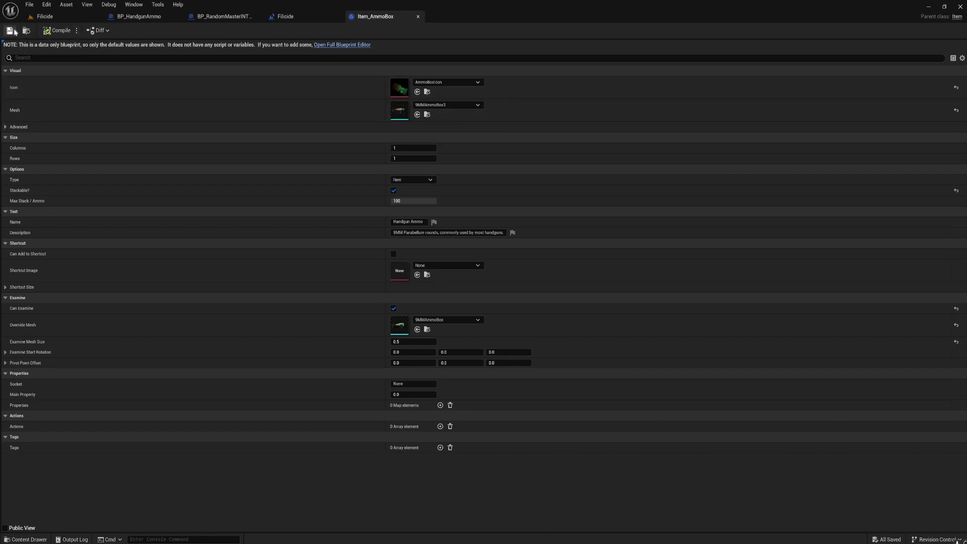
{"action": "left_click", "coordinate": [59, 16]}
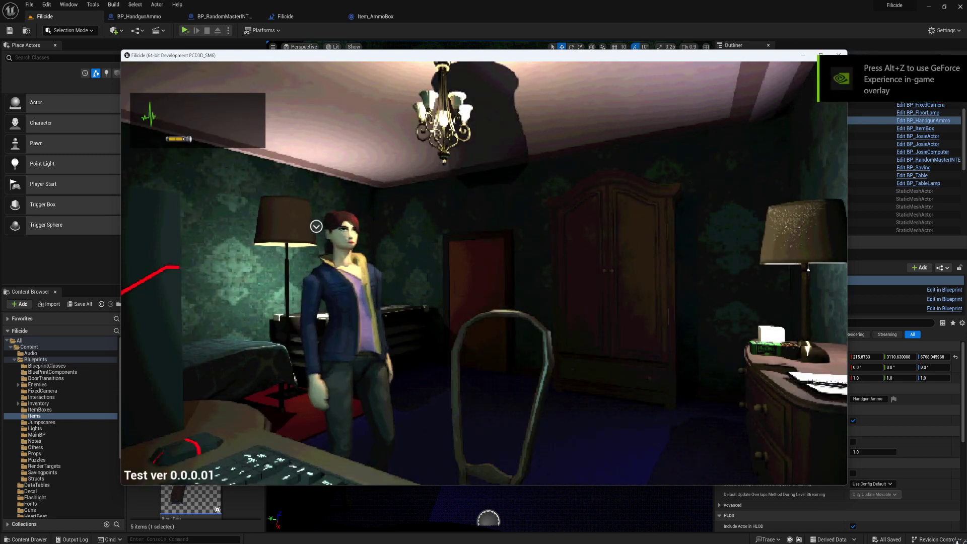
In a new play test, walk the character to the desk and interact with the computer
{"action": "key", "text": "a"}
{"action": "key", "text": "d"}
{"action": "key", "text": "w"}
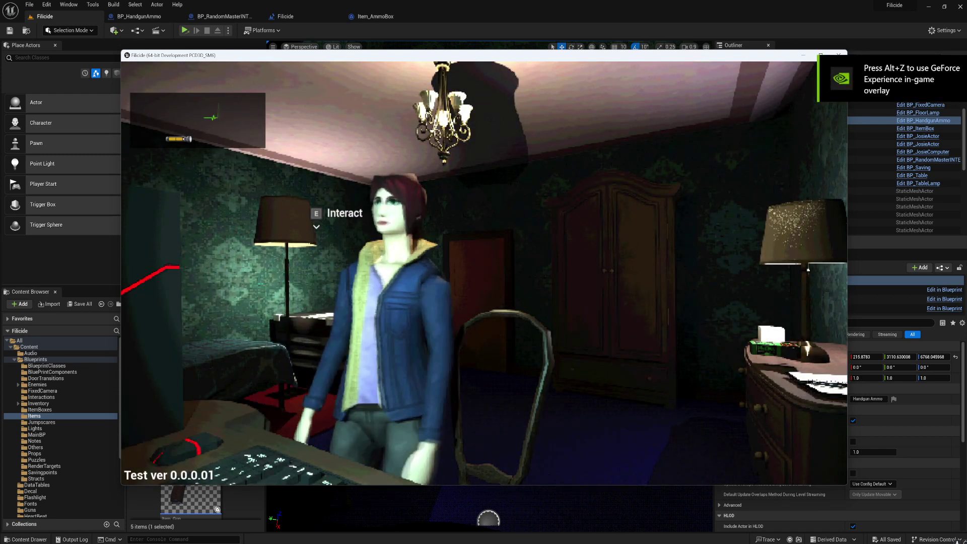
{"action": "key", "text": "e"}
Browse the in-game computer's Home, Subjects, Parameters and Shutdown pages
{"action": "left_click", "coordinate": [342, 135]}
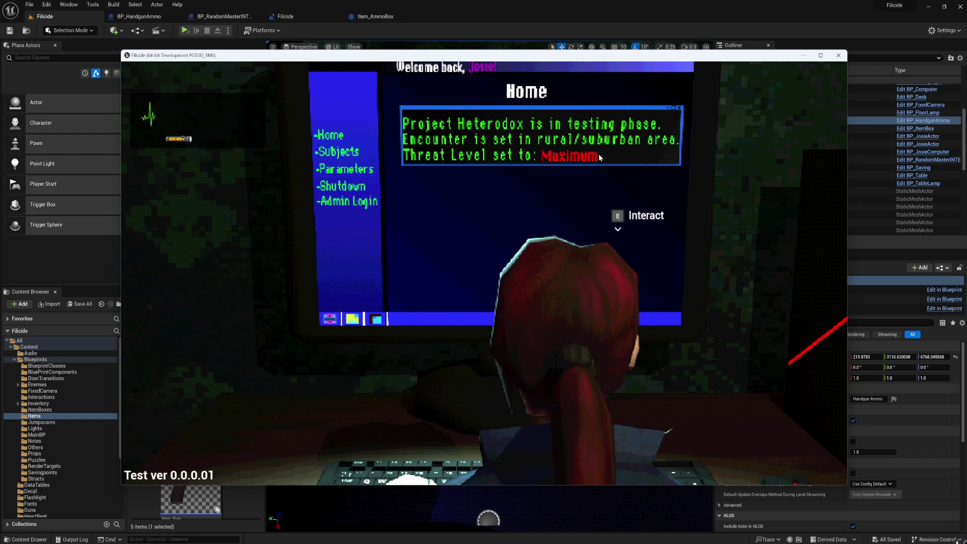
{"action": "left_click", "coordinate": [338, 151]}
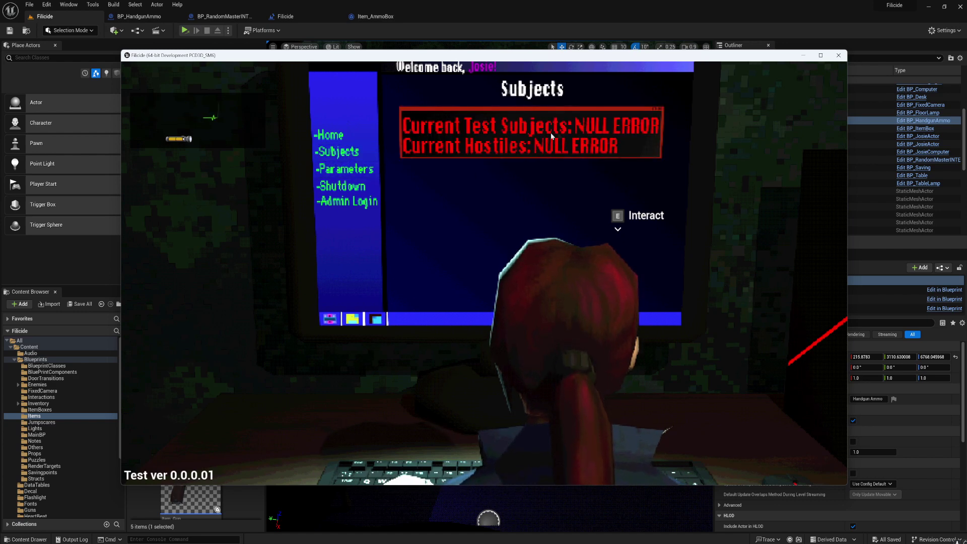
{"action": "left_click", "coordinate": [355, 170]}
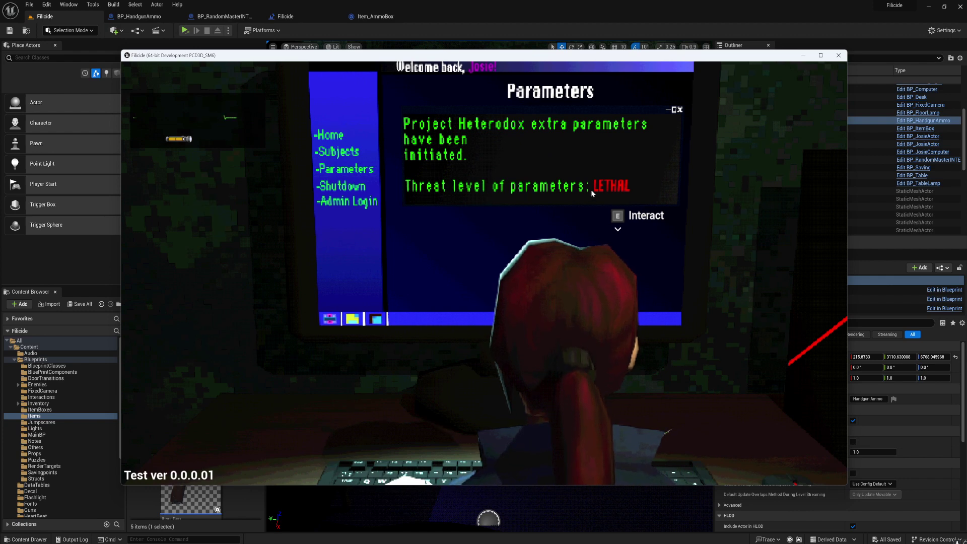
{"action": "left_click", "coordinate": [336, 185]}
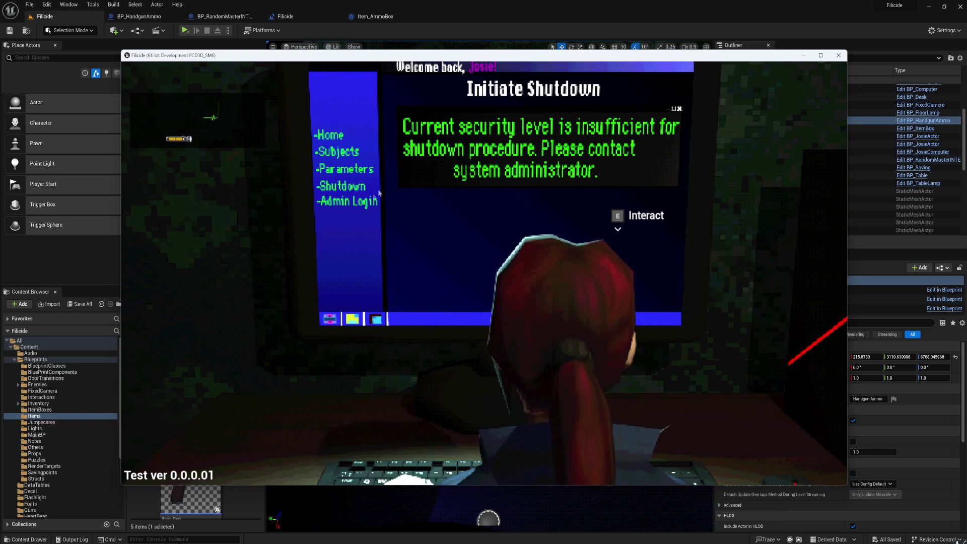
Open the in-game computer's Admin Login page and submit a made-up username and password
{"action": "left_click", "coordinate": [351, 207]}
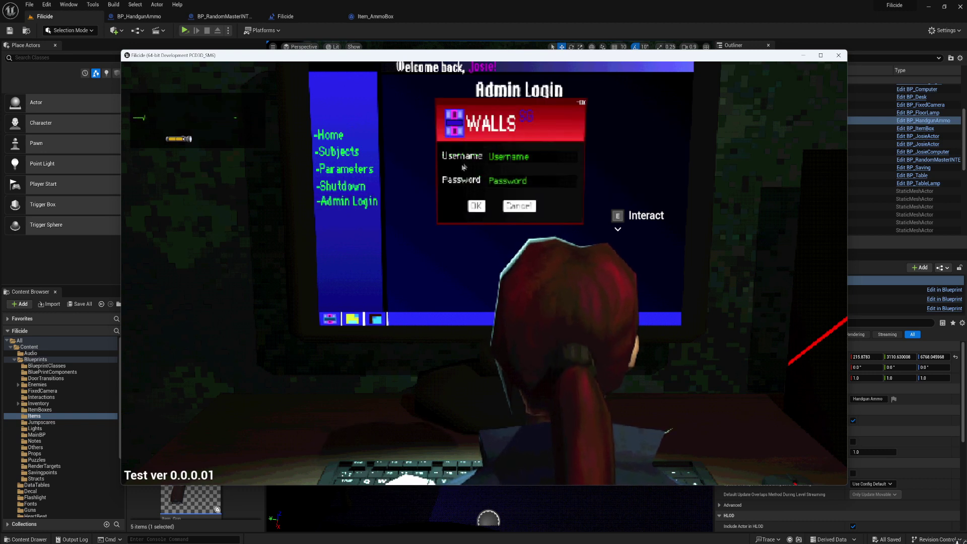
{"action": "left_click", "coordinate": [516, 165]}
{"action": "type", "text": "sdsadas"}
{"action": "key", "text": "Tab"}
{"action": "type", "text": "s"}
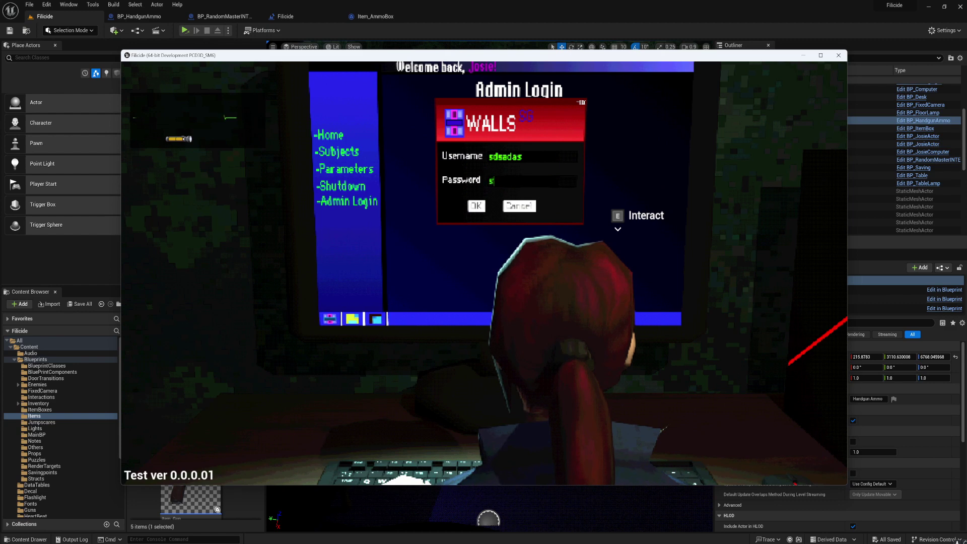
{"action": "type", "text": "dsdasa"}
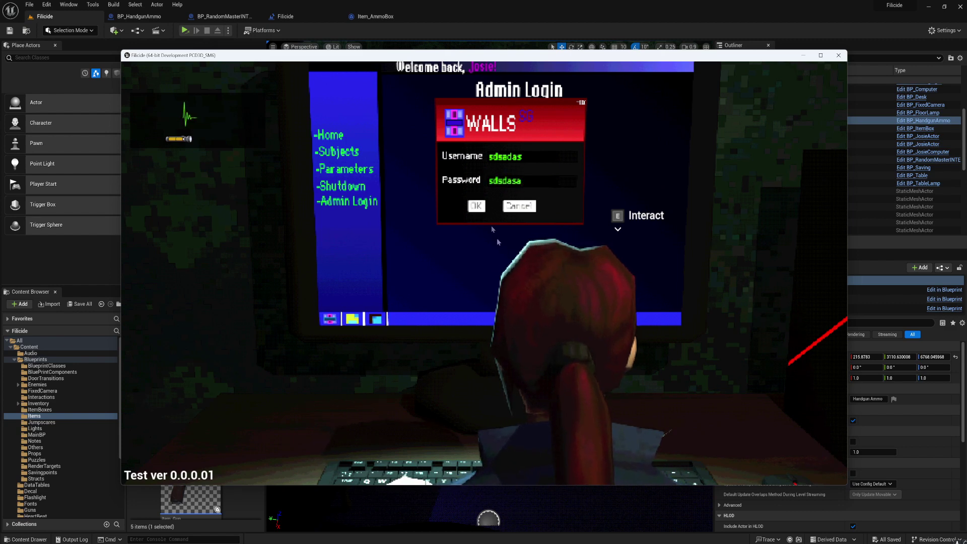
{"action": "key", "text": "Return"}
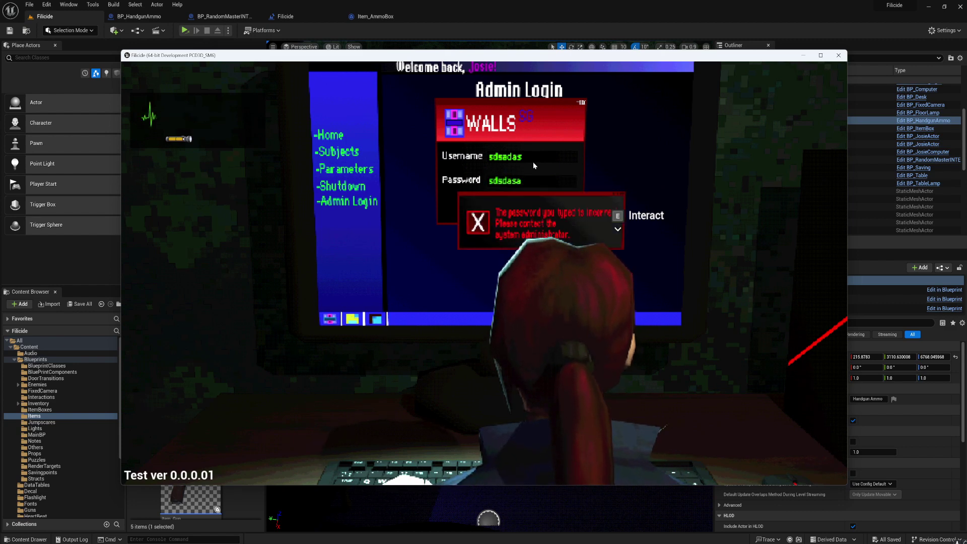
Leave the computer, walk the character towards the side table and back, and interact with the computer again
{"action": "key", "text": "Escape"}
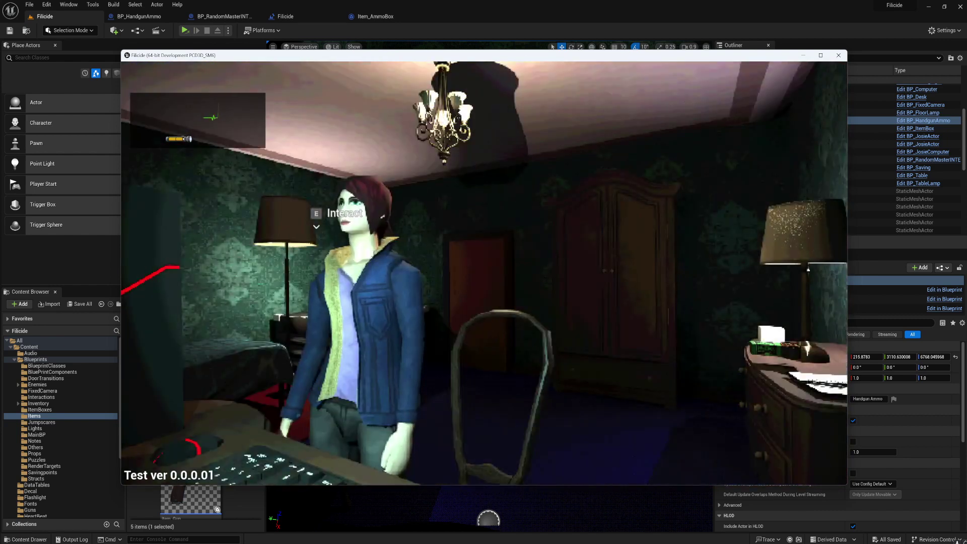
{"action": "key", "text": "s"}
{"action": "key", "text": "d"}
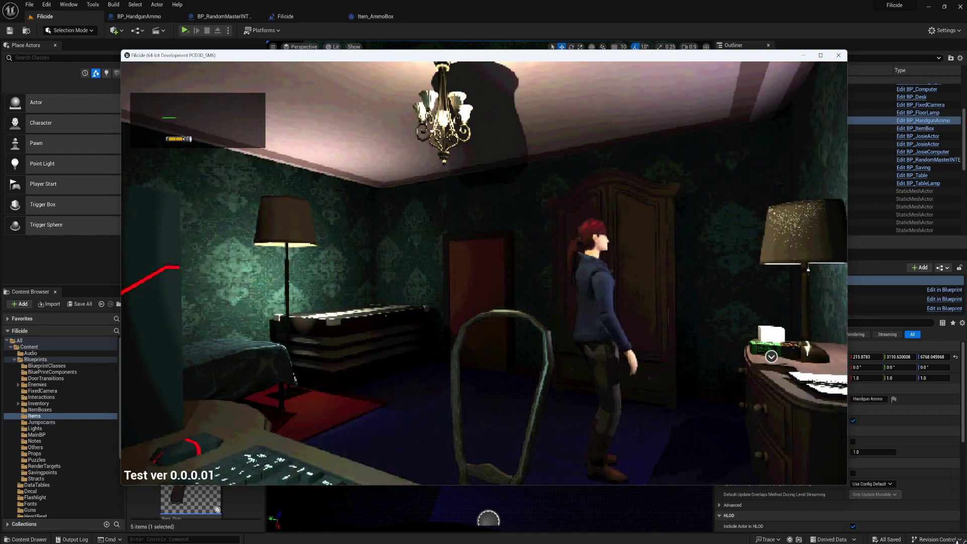
{"action": "key", "text": "a"}
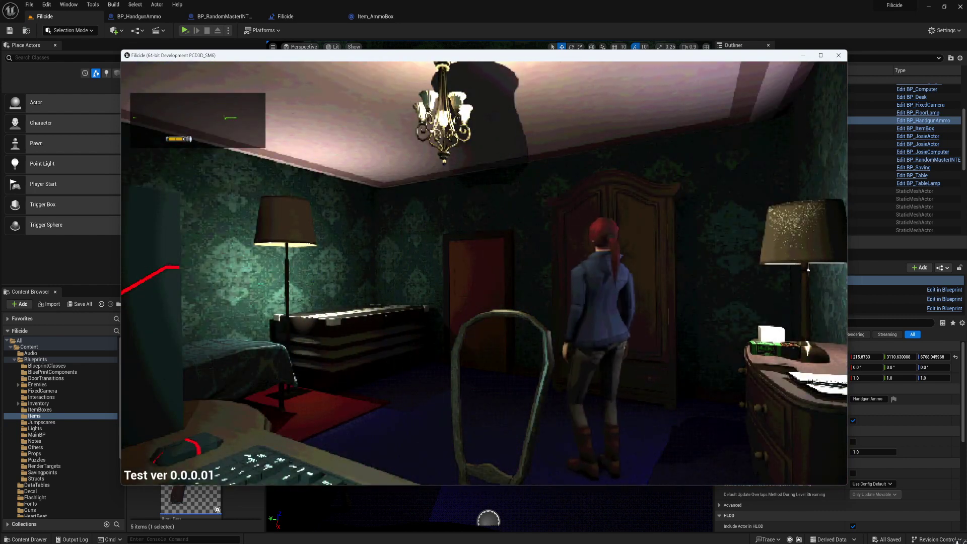
{"action": "key", "text": "s"}
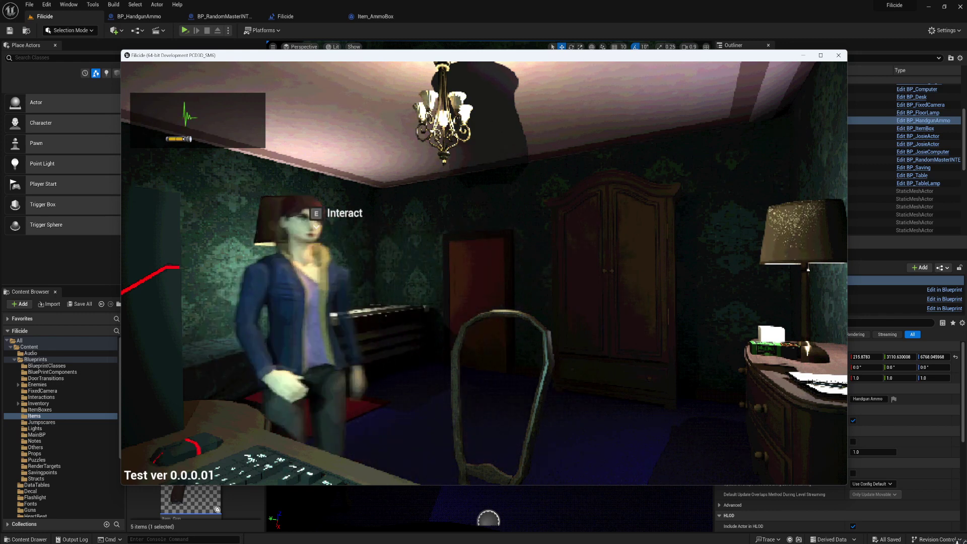
{"action": "key", "text": "e"}
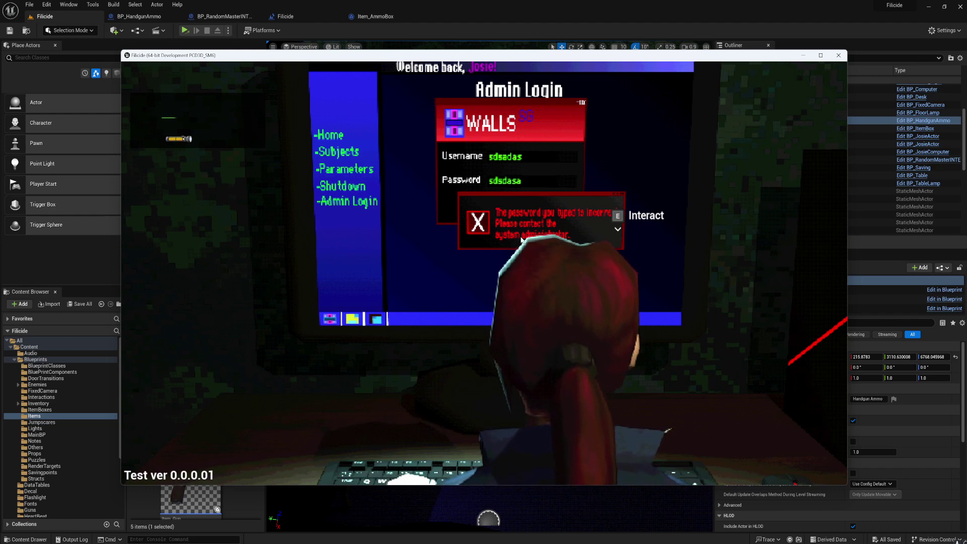
Leave the computer and walk the character towards the bed, then across the room to the side table
{"action": "key", "text": "e"}
{"action": "key", "text": "s"}
{"action": "key", "text": "a"}
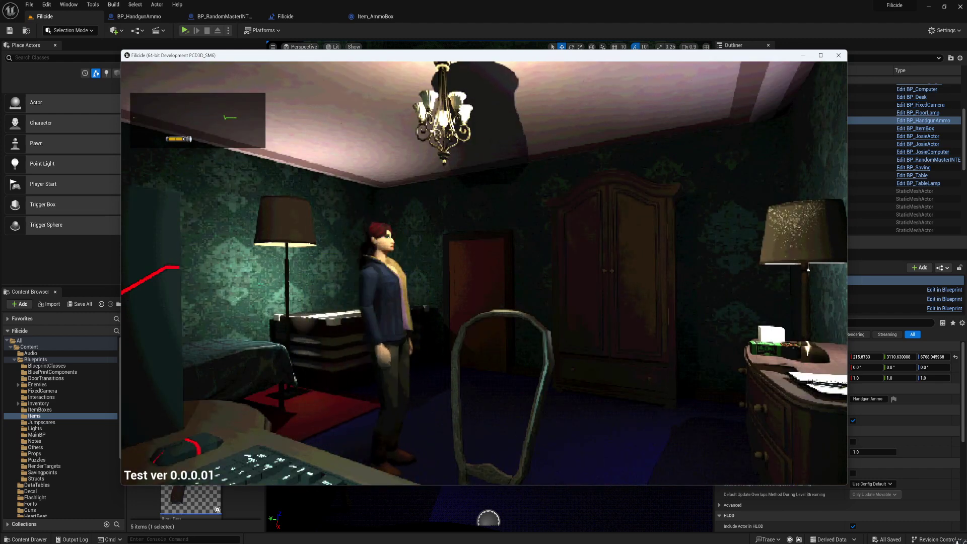
{"action": "key", "text": "w"}
{"action": "key", "text": "a"}
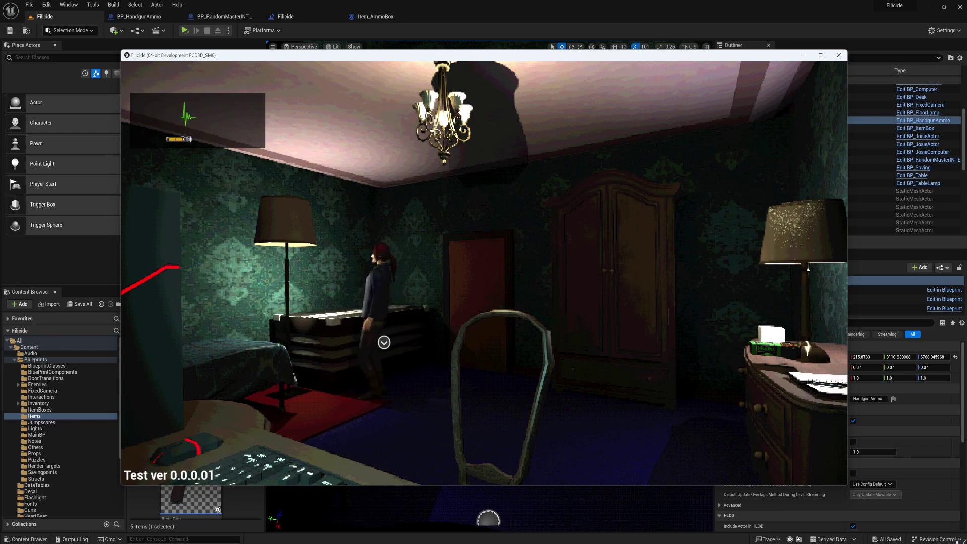
{"action": "key", "text": "w"}
{"action": "key", "text": "a"}
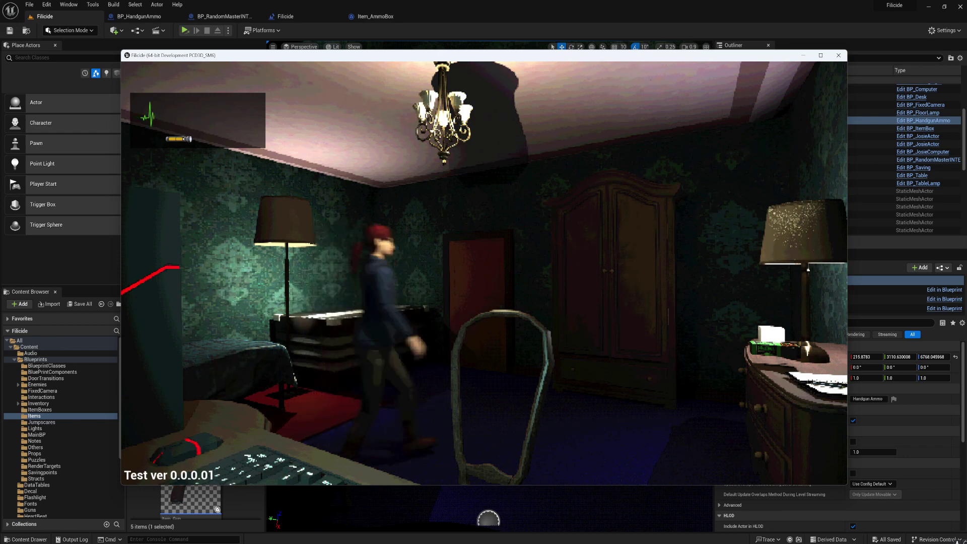
{"action": "key", "text": "w"}
{"action": "key", "text": "a"}
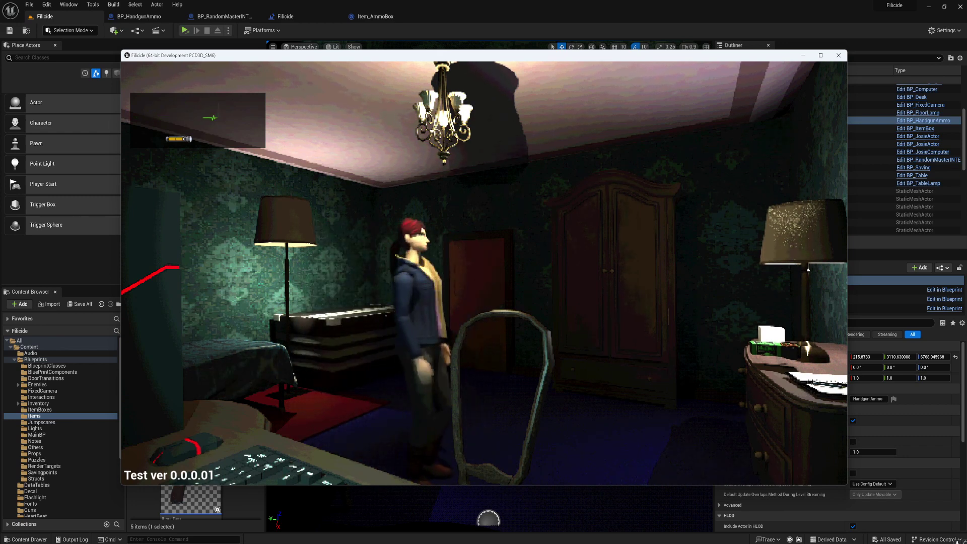
{"action": "key", "text": "a"}
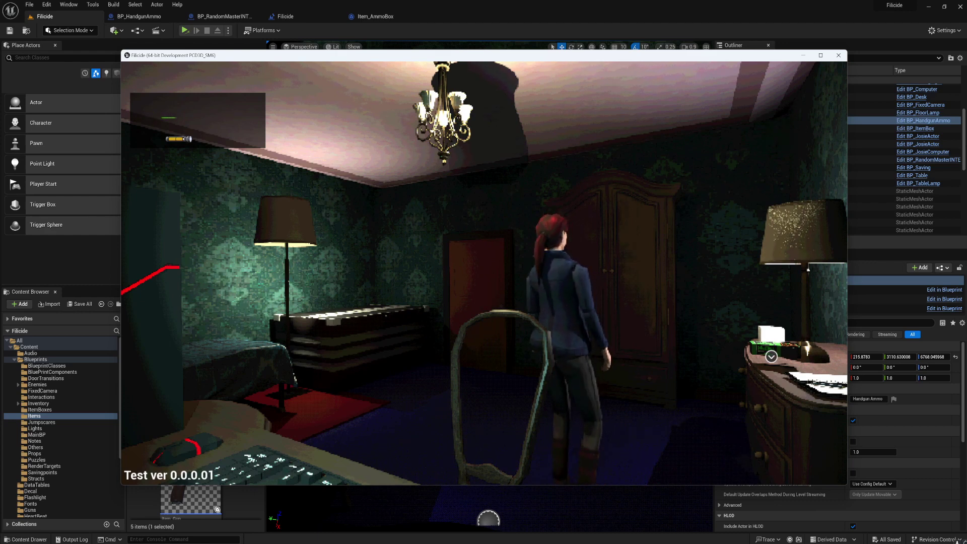
{"action": "key", "text": "w"}
{"action": "key", "text": "d"}
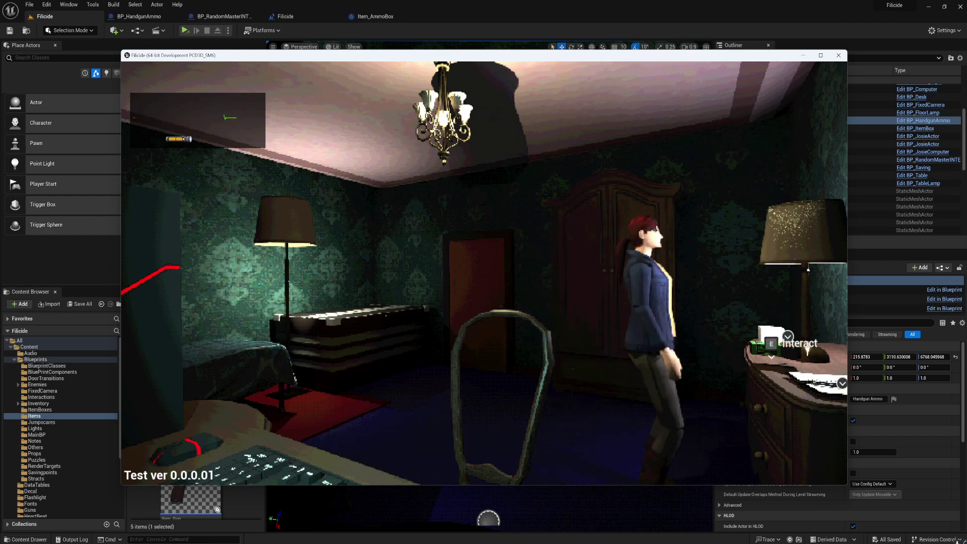
{"action": "key", "text": "a"}
{"action": "key", "text": "w"}
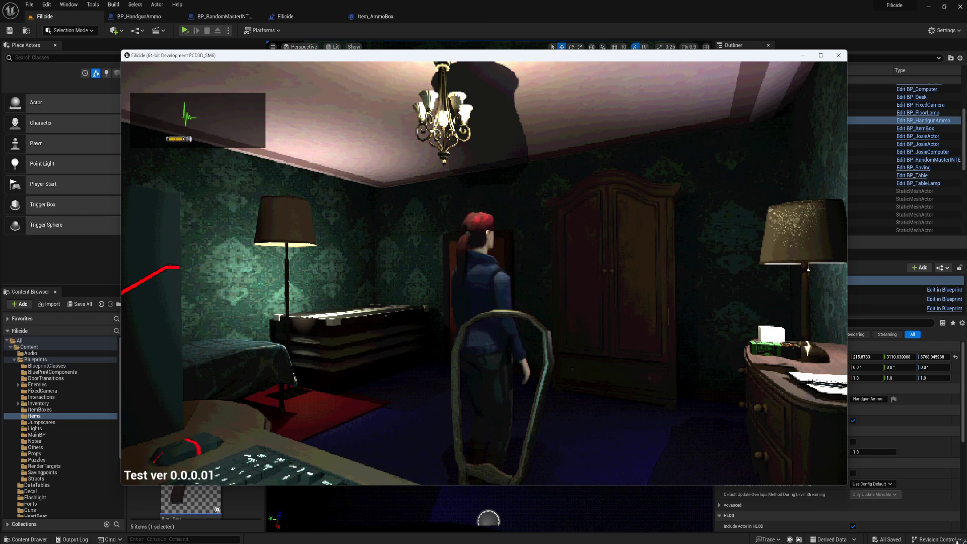
{"action": "key", "text": "d"}
{"action": "key", "text": "w"}
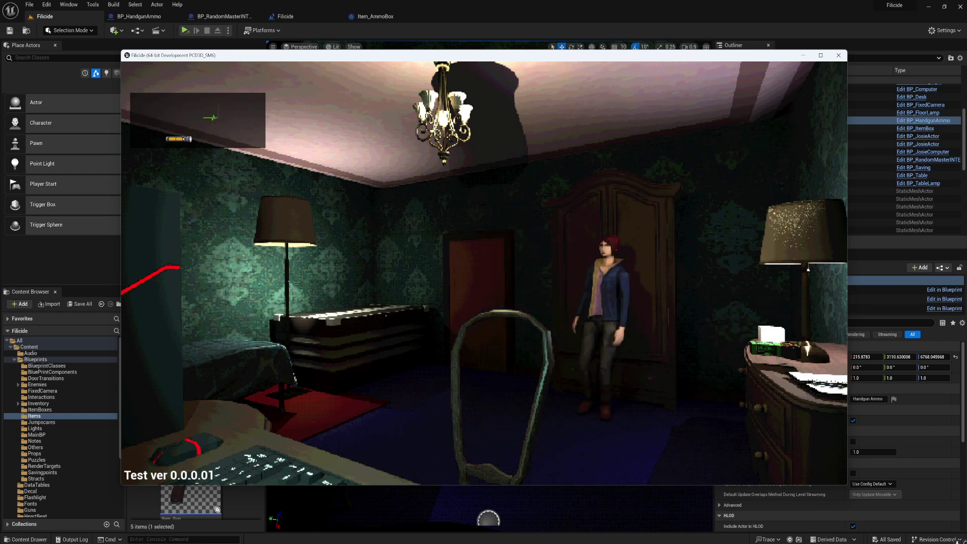
{"action": "key", "text": "s"}
{"action": "key", "text": "s"}
{"action": "key", "text": "d"}
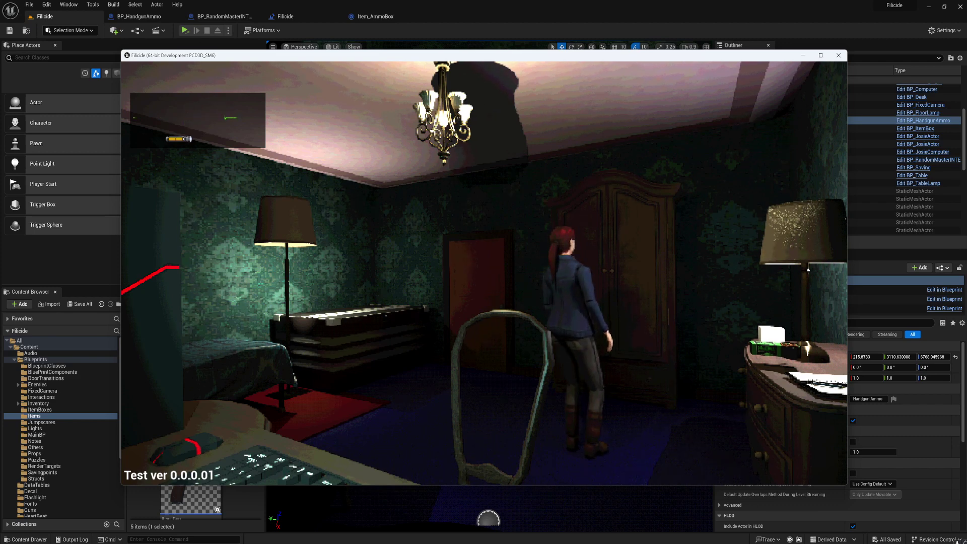
{"action": "key", "text": "w"}
{"action": "key", "text": "d"}
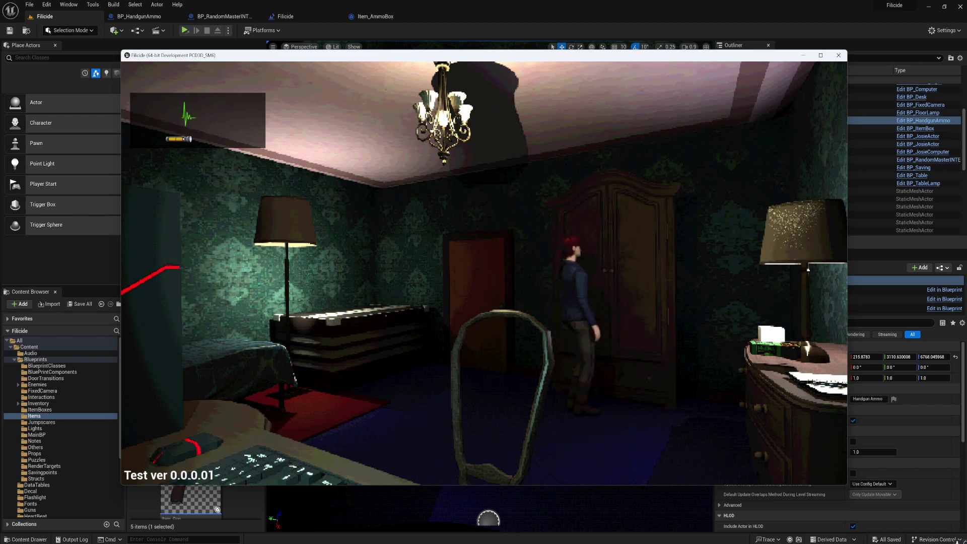
{"action": "key", "text": "a"}
{"action": "key", "text": "d"}
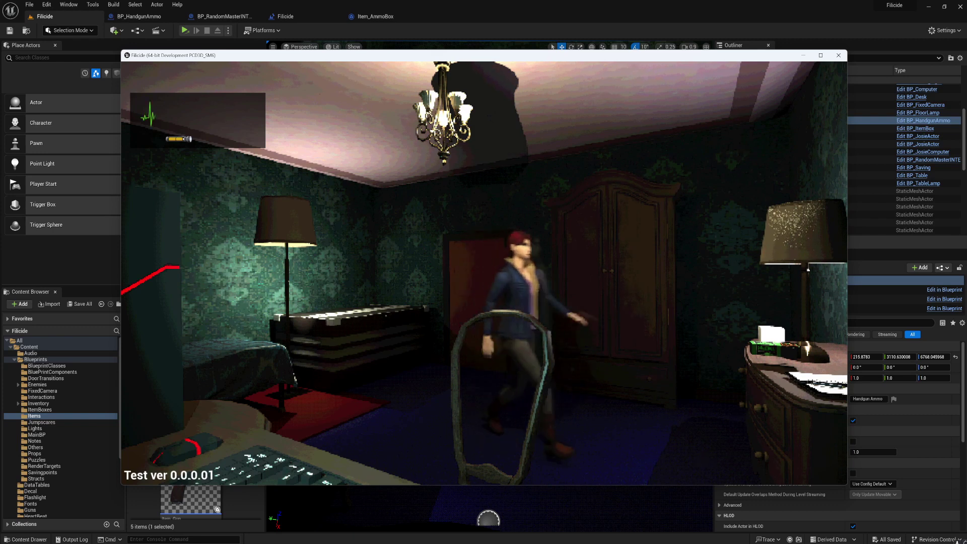
{"action": "key", "text": "a"}
{"action": "key", "text": "w"}
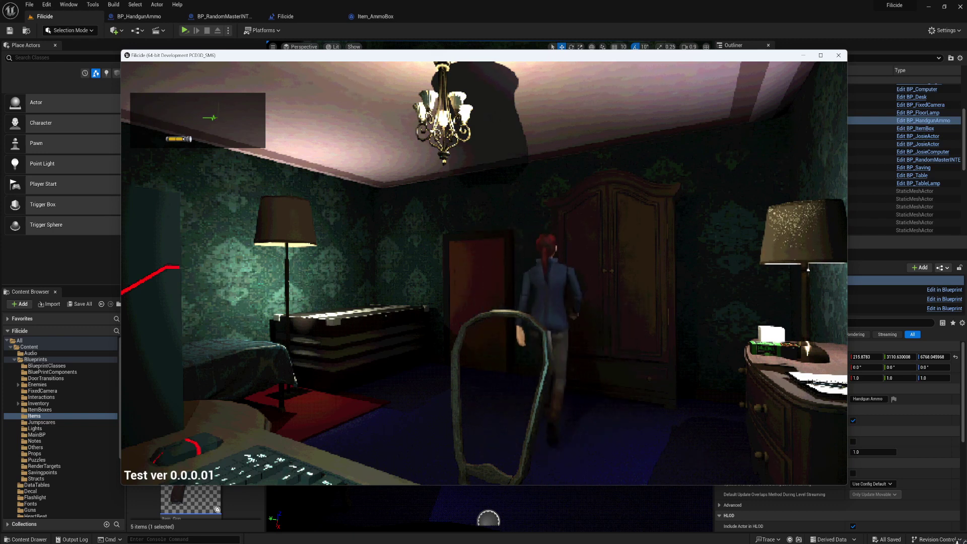
{"action": "key", "text": "d"}
{"action": "key", "text": "a"}
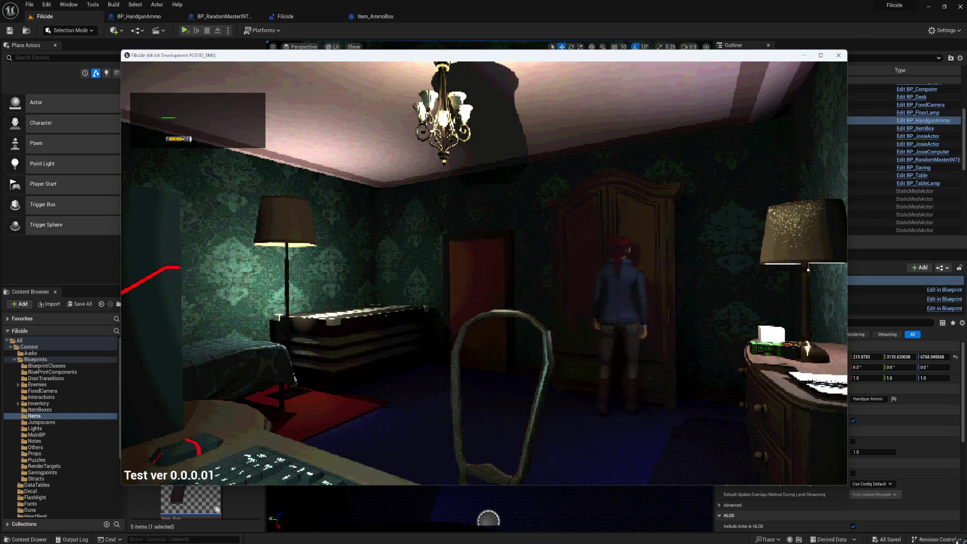
{"action": "key", "text": "s"}
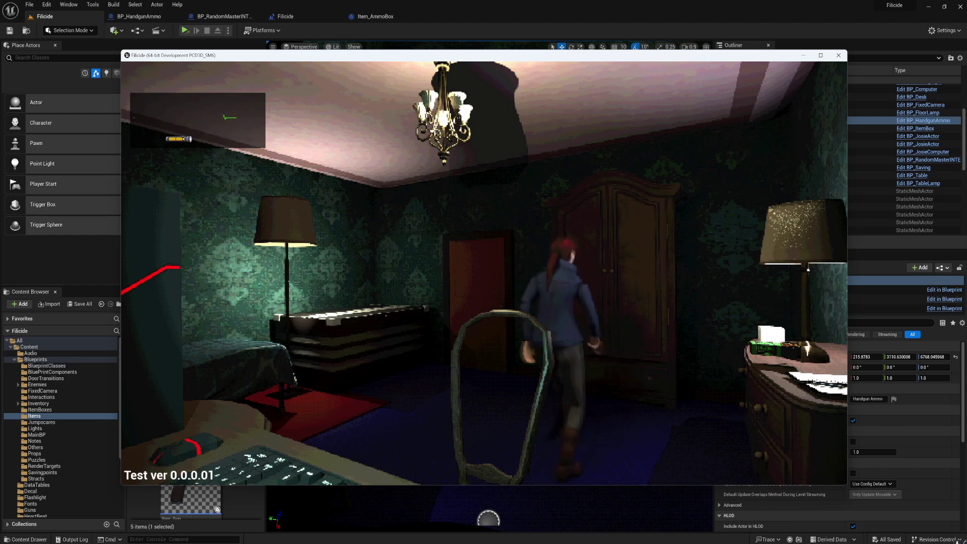
Walk the character to the side table, accept taking the items, and check the inventory
{"action": "key", "text": "d"}
{"action": "key", "text": "w"}
{"action": "key", "text": "s"}
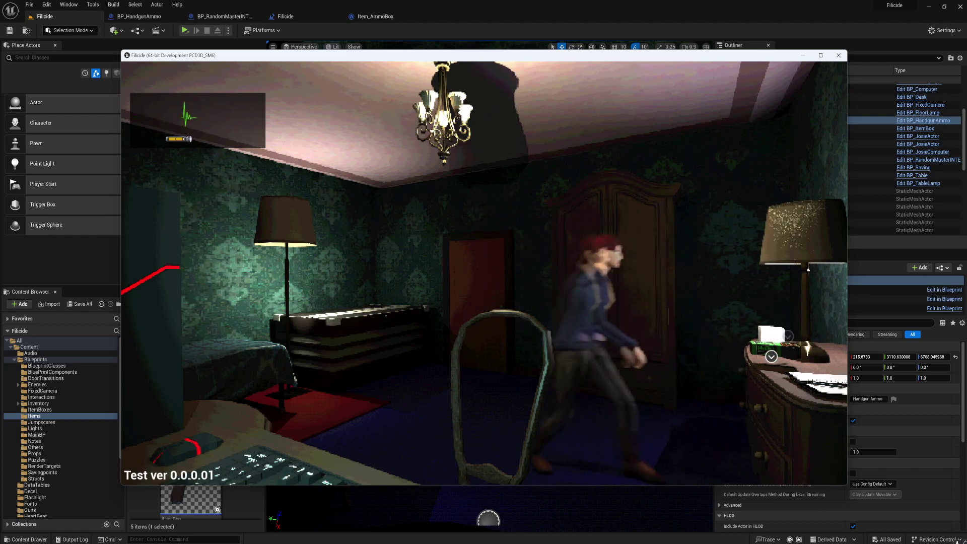
{"action": "key", "text": "d"}
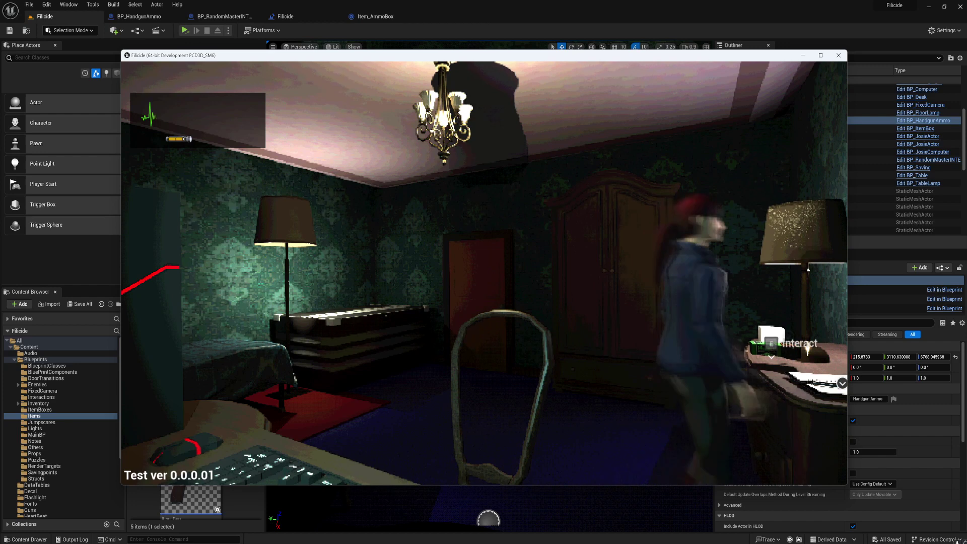
{"action": "key", "text": "s"}
{"action": "key", "text": "a"}
{"action": "key", "text": "w"}
{"action": "key", "text": "d"}
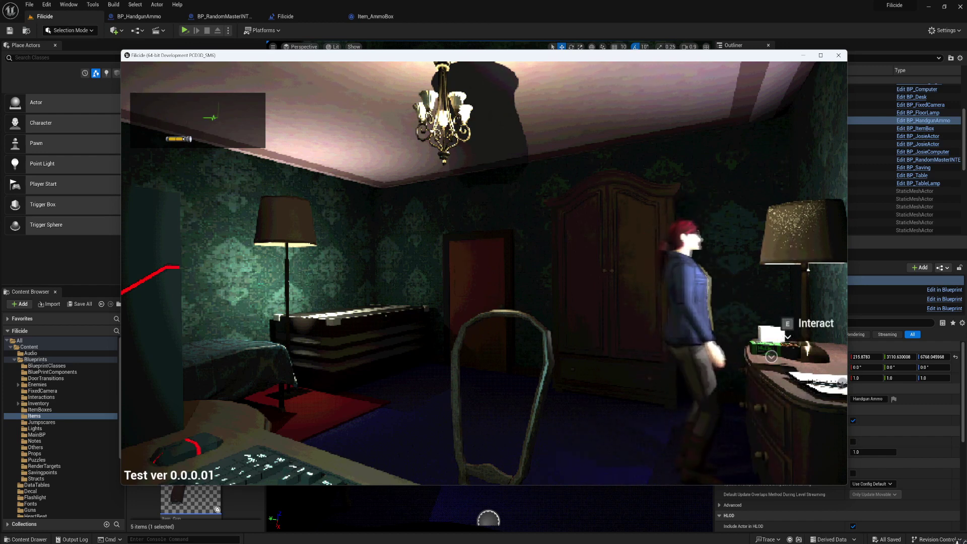
{"action": "key", "text": "e"}
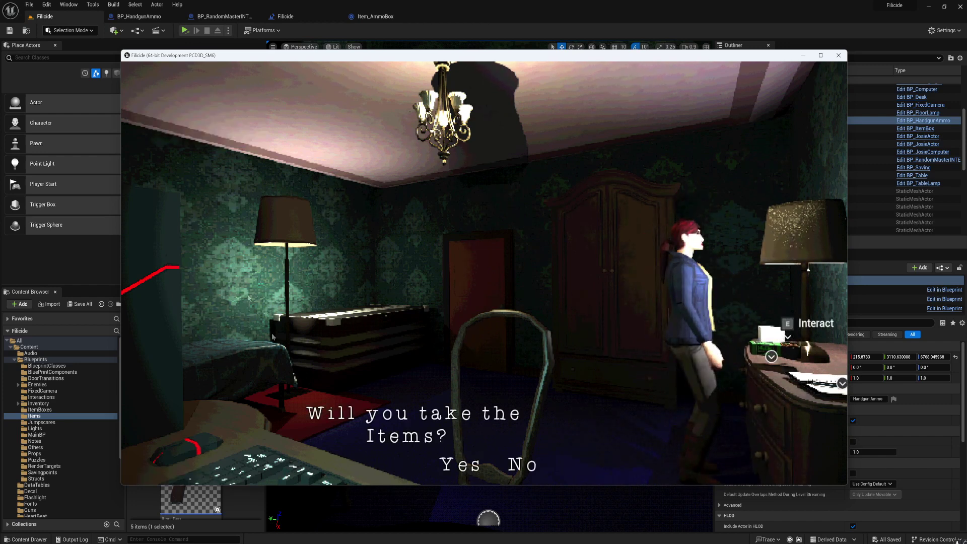
{"action": "left_click", "coordinate": [461, 464]}
{"action": "key", "text": "Tab"}
{"action": "right_click", "coordinate": [485, 234]}
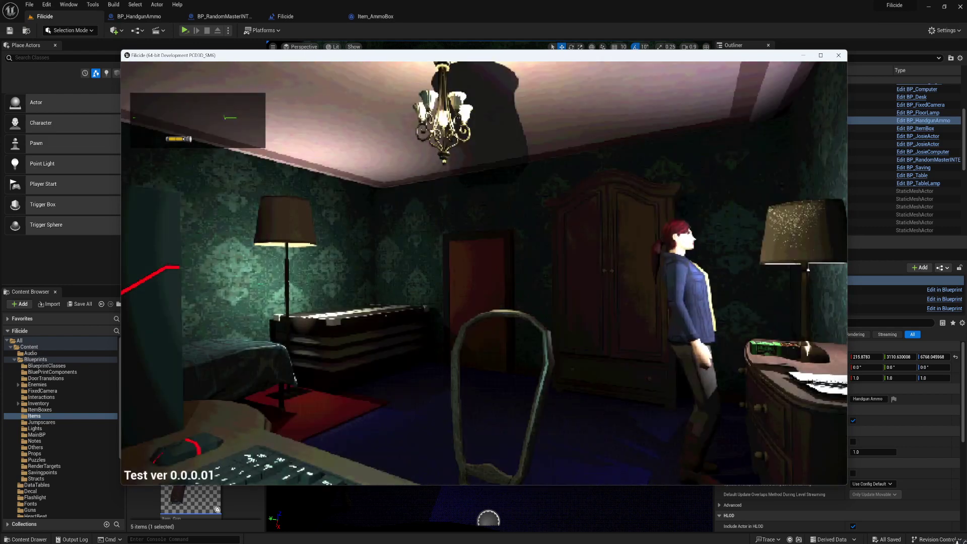
Interact with the save point on the side table to view the save slots, and end the play test
{"action": "key", "text": "a"}
{"action": "key", "text": "s"}
{"action": "key", "text": "d"}
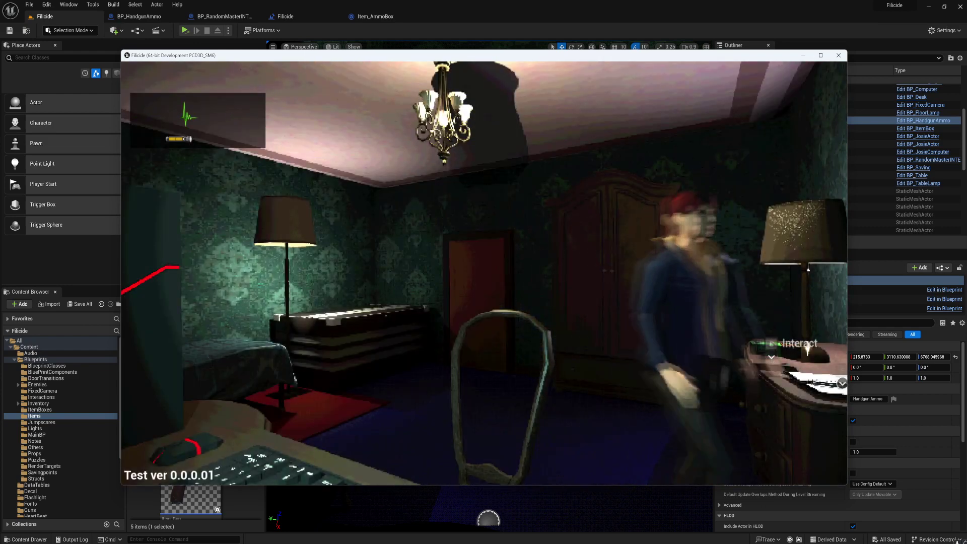
{"action": "key", "text": "e"}
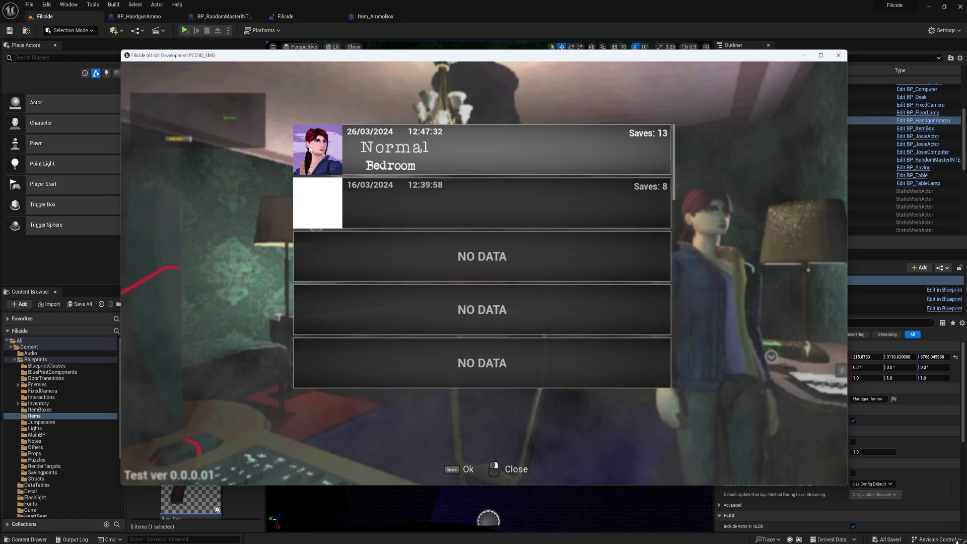
{"action": "key", "text": "Escape"}
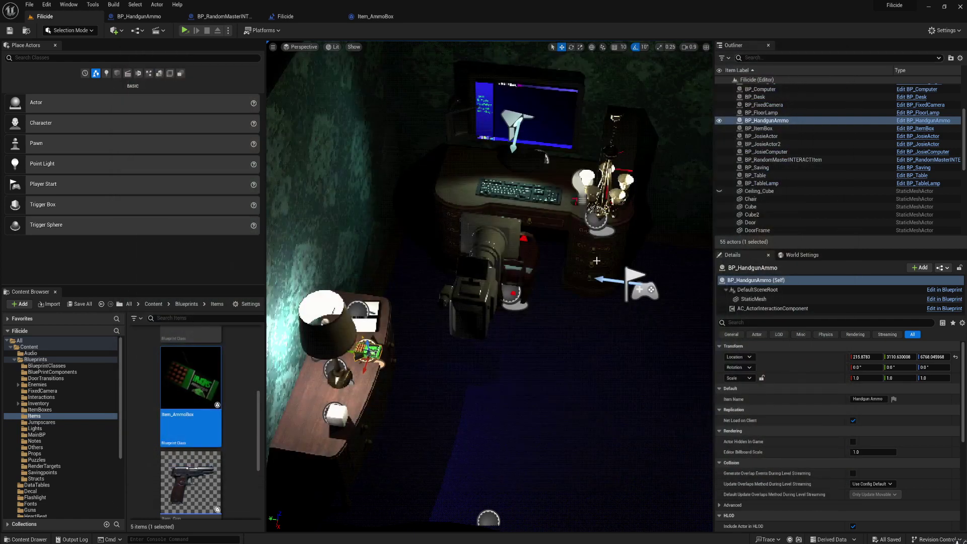